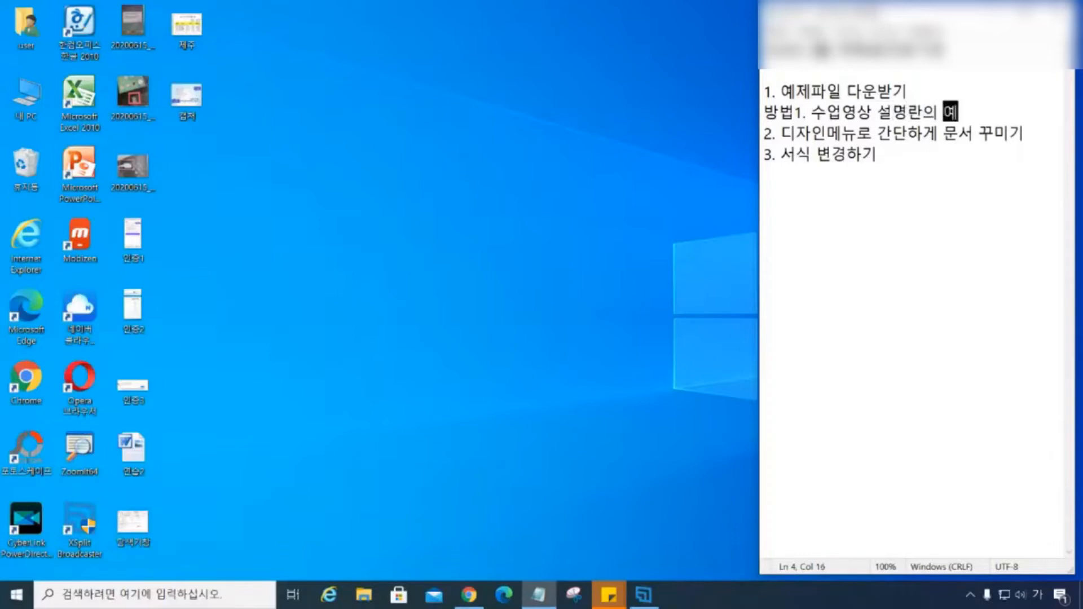
Step: Complete the 방법1 line under item 1 of the notes with "예제파일 바로가기 링크" and start a new line below it
{"action": "type", "text": "파일 바로고"}
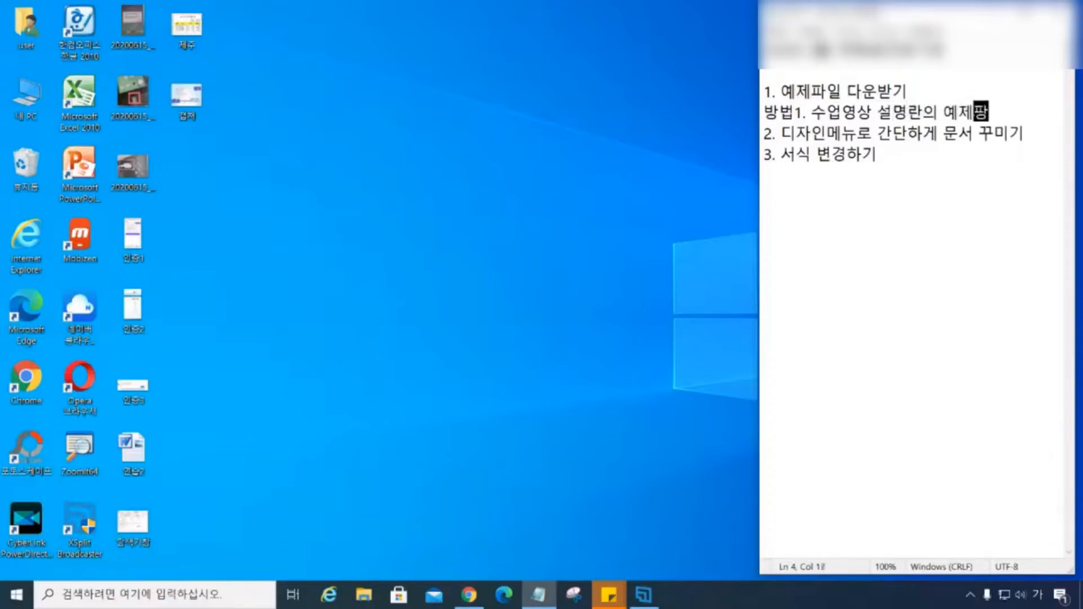
{"action": "key", "text": "BackSpace"}
{"action": "type", "text": "가기 ㄹ"}
{"action": "type", "text": "링크"}
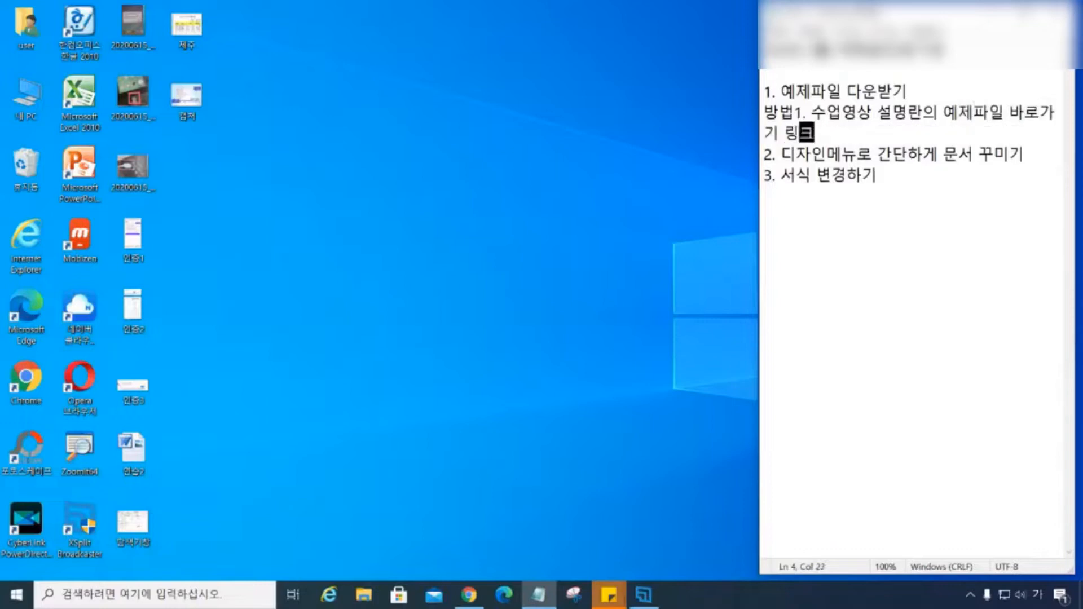
{"action": "key", "text": "Return"}
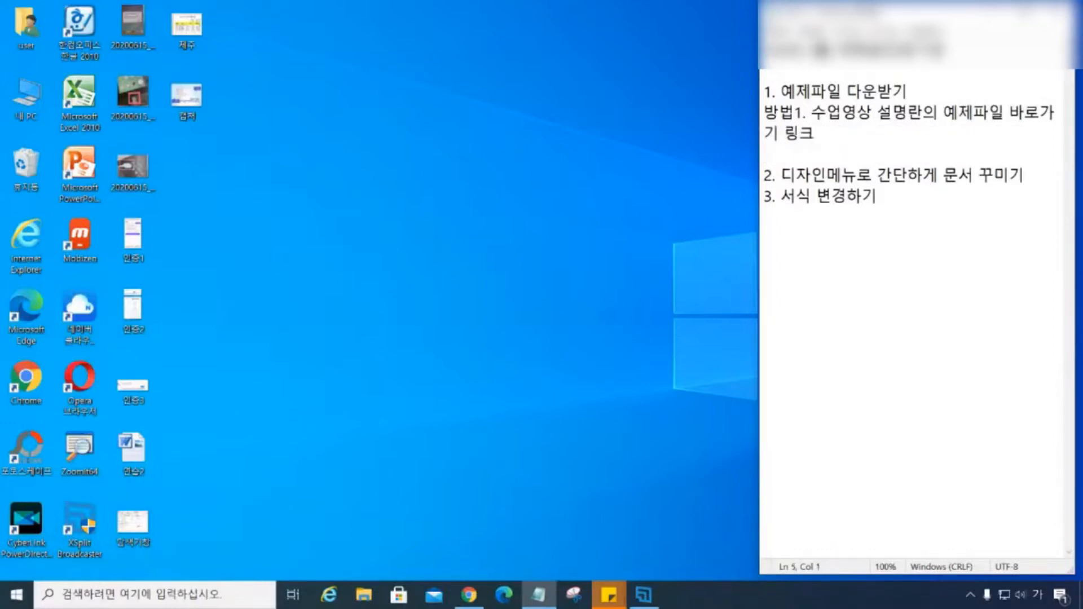
Step: Begin the second method line in the notes with "방법2. 네이버'시니어와함께하는 정보화세상'"
{"action": "type", "text": "방법2."}
{"action": "type", "text": " '네"}
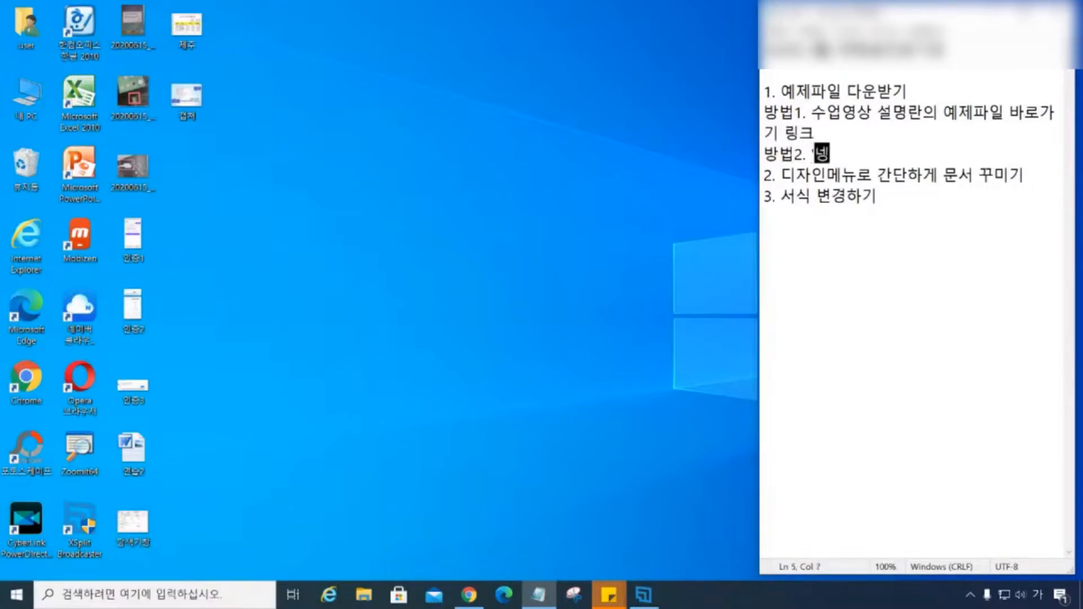
{"action": "key", "text": "BackSpace"}
{"action": "key", "text": "BackSpace"}
{"action": "key", "text": "BackSpace"}
{"action": "type", "text": "네이버'"}
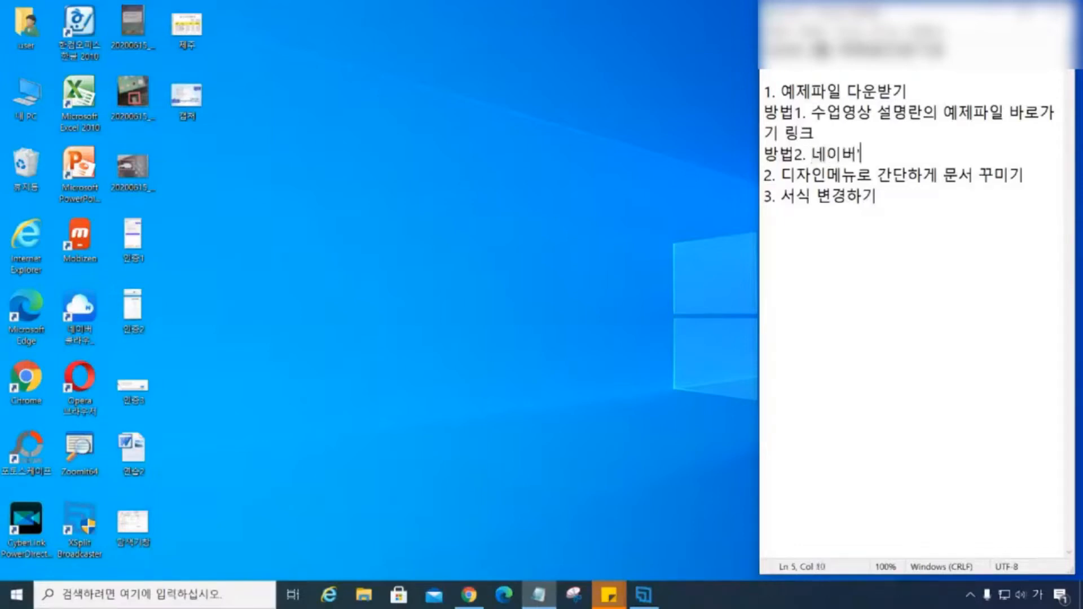
{"action": "type", "text": "시니어와함께하는 정보호"}
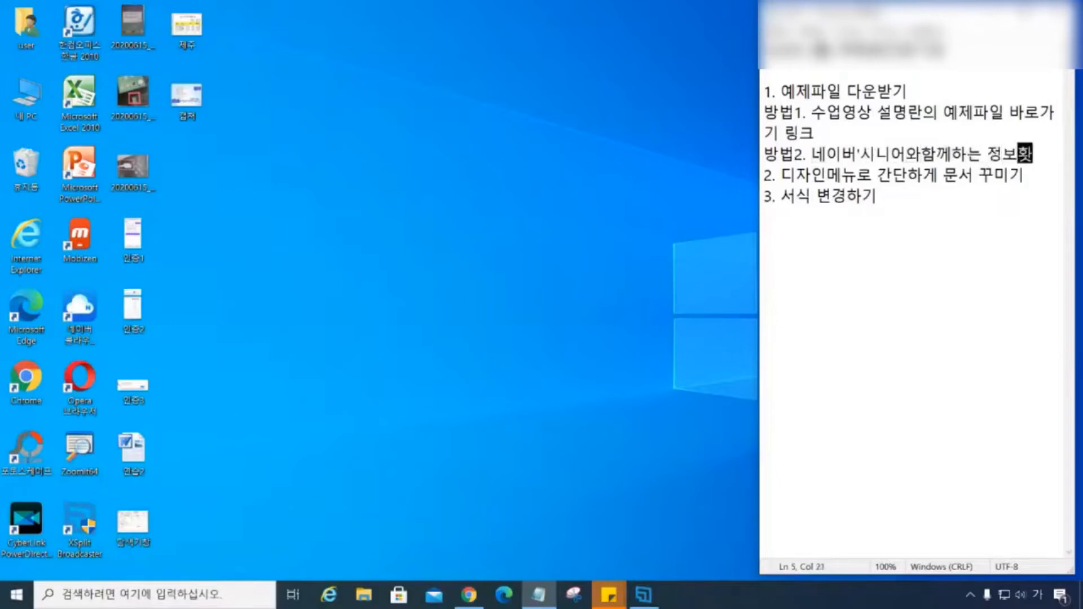
{"action": "type", "text": "세상' 키ㅏ"}
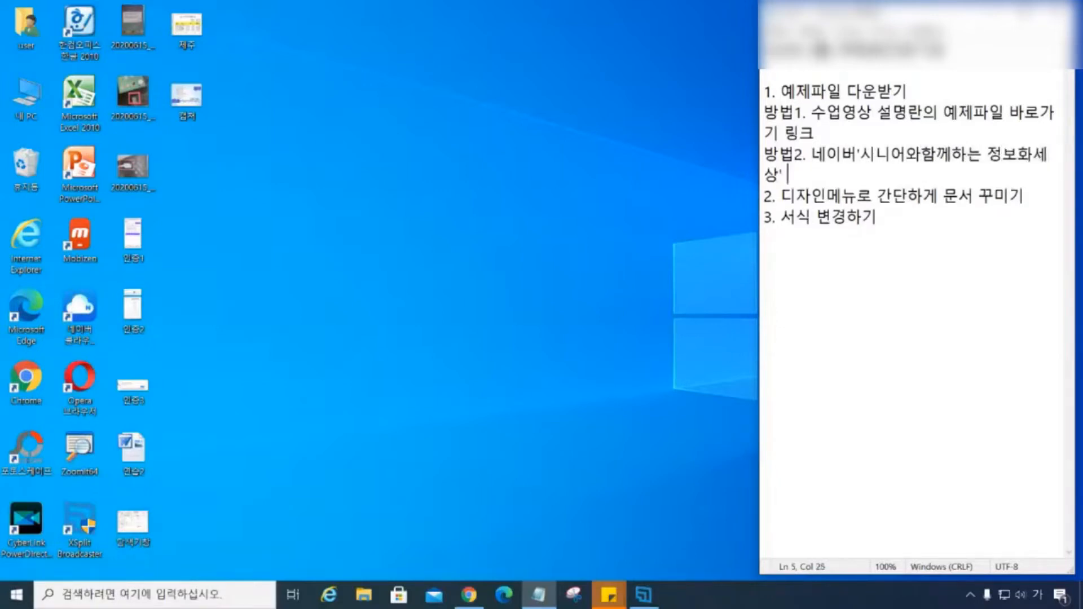
Step: Continue the 방법2 line with "카페- 수업예제-" after the café name
{"action": "key", "text": "BackSpace"}
{"action": "key", "text": "BackSpace"}
{"action": "type", "text": "ㅋㅏ페- 수업에ㅈ"}
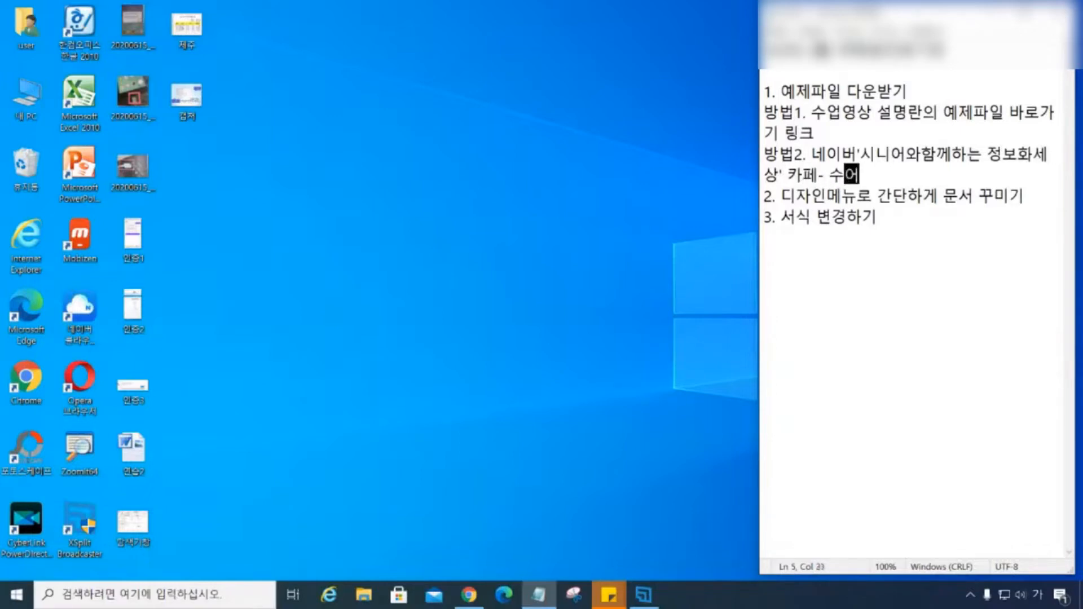
{"action": "key", "text": "BackSpace"}
{"action": "key", "text": "BackSpace"}
{"action": "type", "text": "예제"}
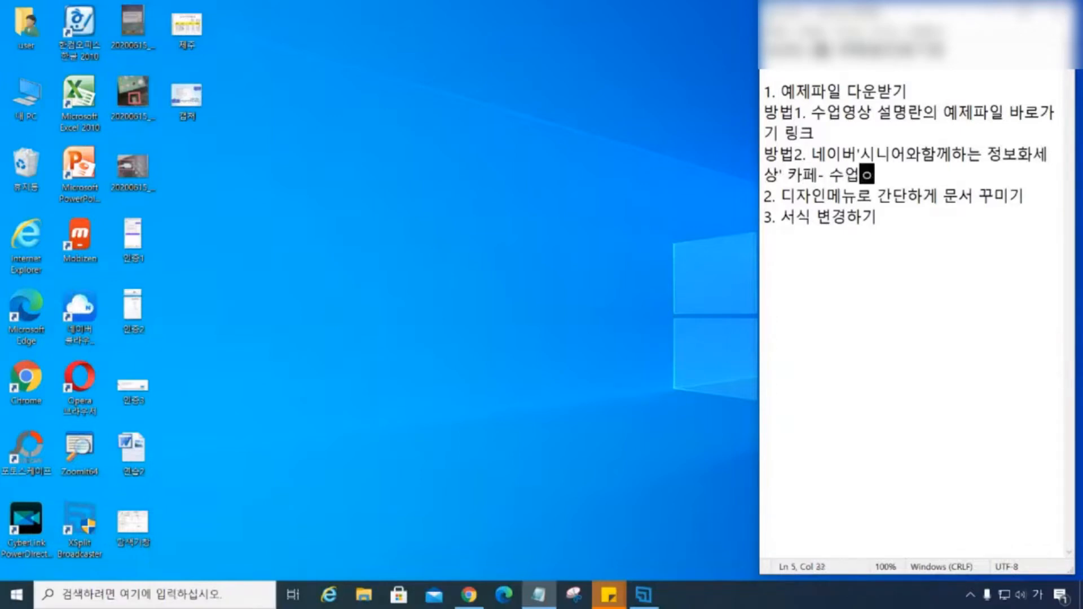
{"action": "type", "text": "-"}
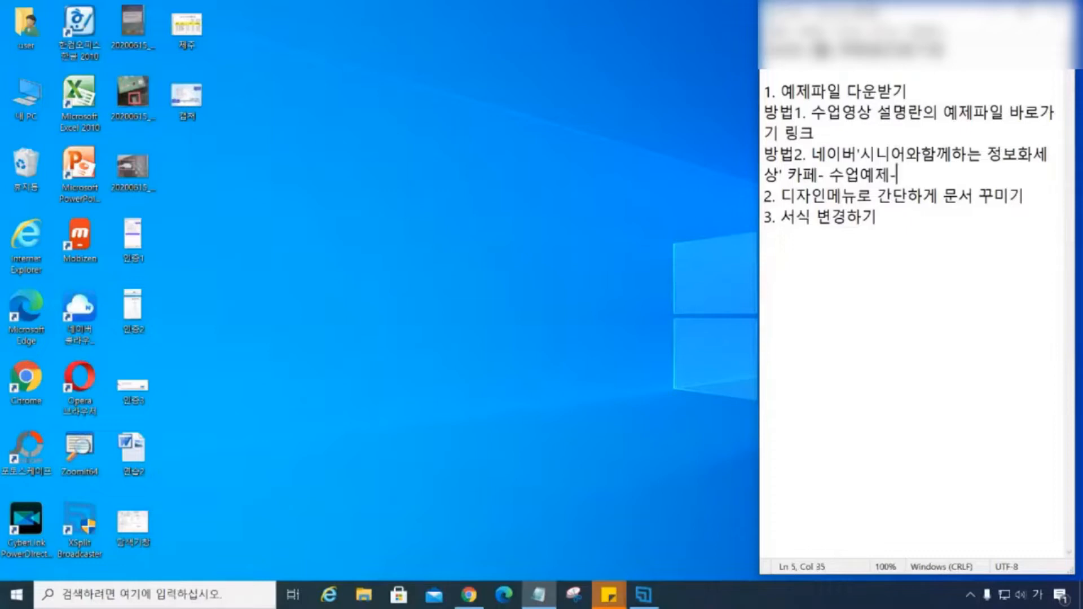
Step: Finish the 방법2 line with "10/5 예제파일 게시물확인후 다운로드" and leave a blank line before item 2
{"action": "type", "text": "10/"}
{"action": "type", "text": "5일"}
{"action": "key", "text": "BackSpace"}
{"action": "key", "text": "BackSpace"}
{"action": "key", "text": "BackSpace"}
{"action": "type", "text": "예"}
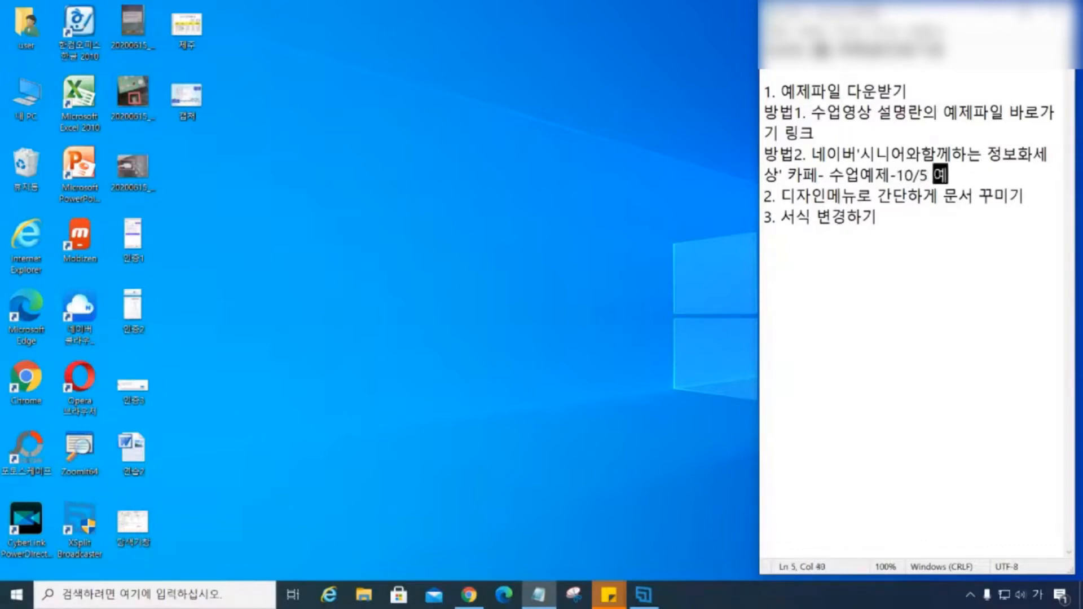
{"action": "type", "text": "제파일"}
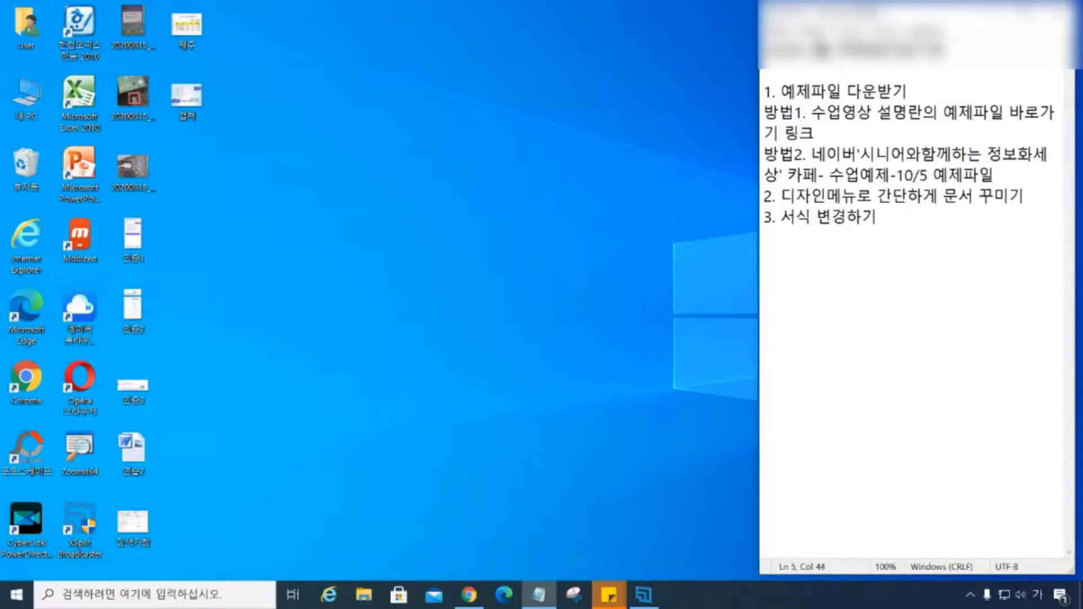
{"action": "type", "text": "게싶"}
{"action": "type", "text": "물확인"}
{"action": "type", "text": "후 다운로드"}
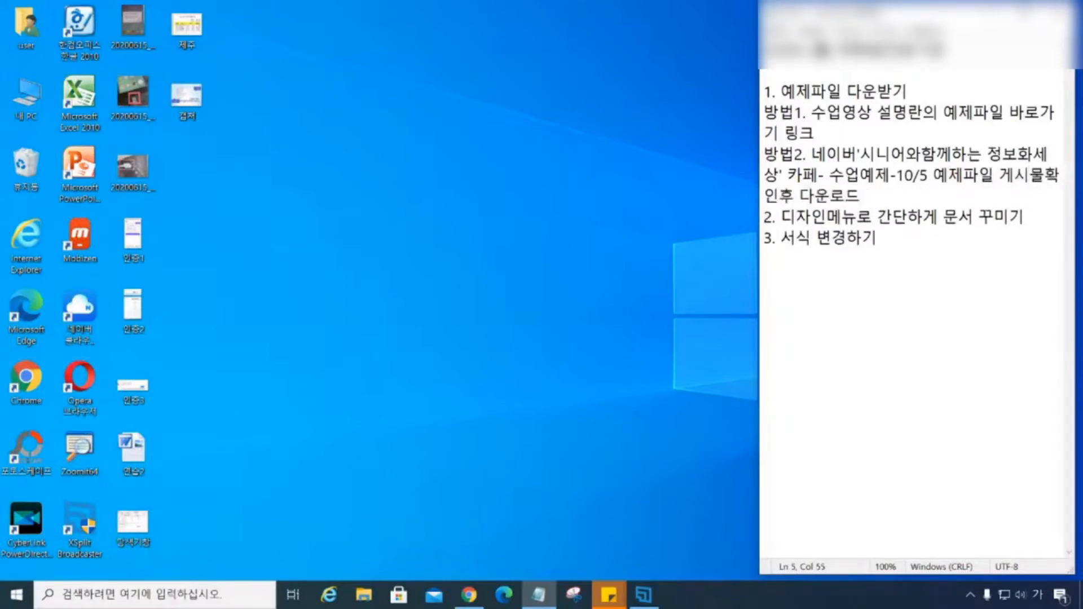
{"action": "key", "text": "Return"}
Step: Extend the end of the 방법1 line with "클릭후 예제다운로드", keeping no blank line before 방법2
{"action": "left_click", "coordinate": [816, 133]}
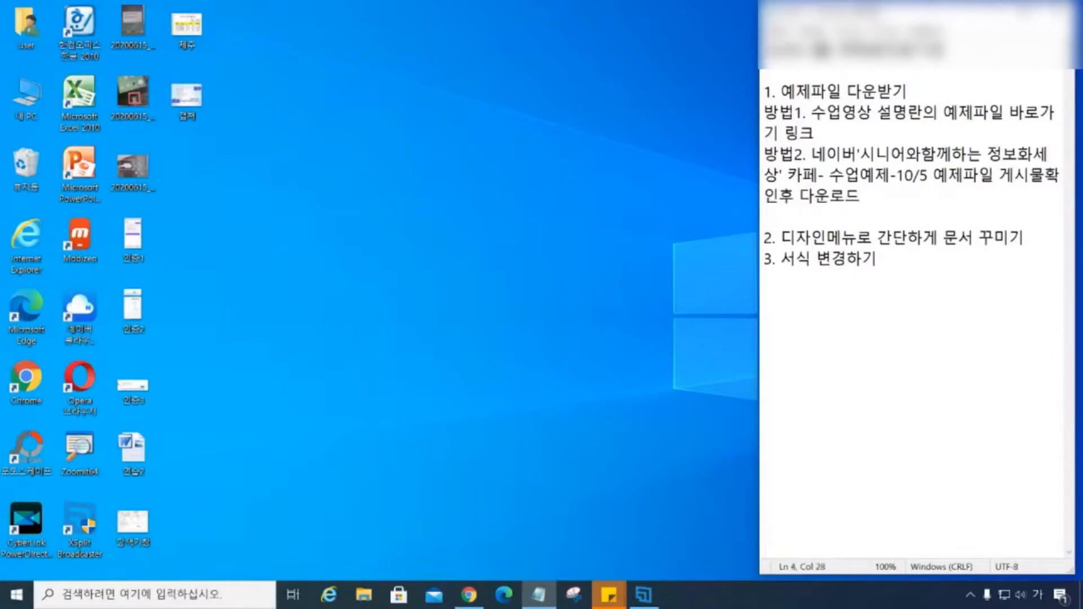
{"action": "type", "text": "클릭후 "}
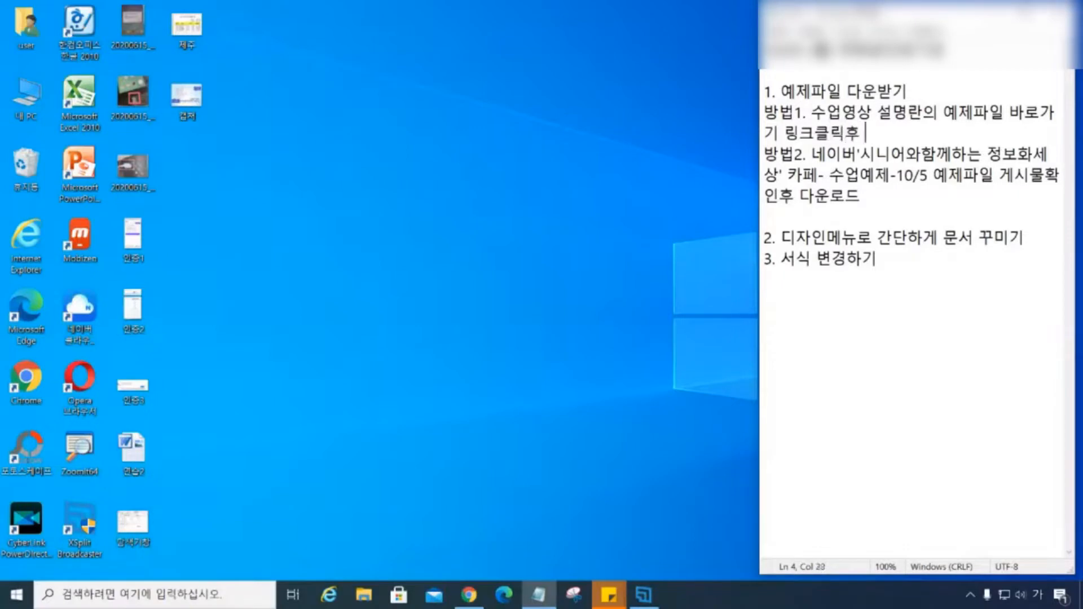
{"action": "type", "text": "예제당누름"}
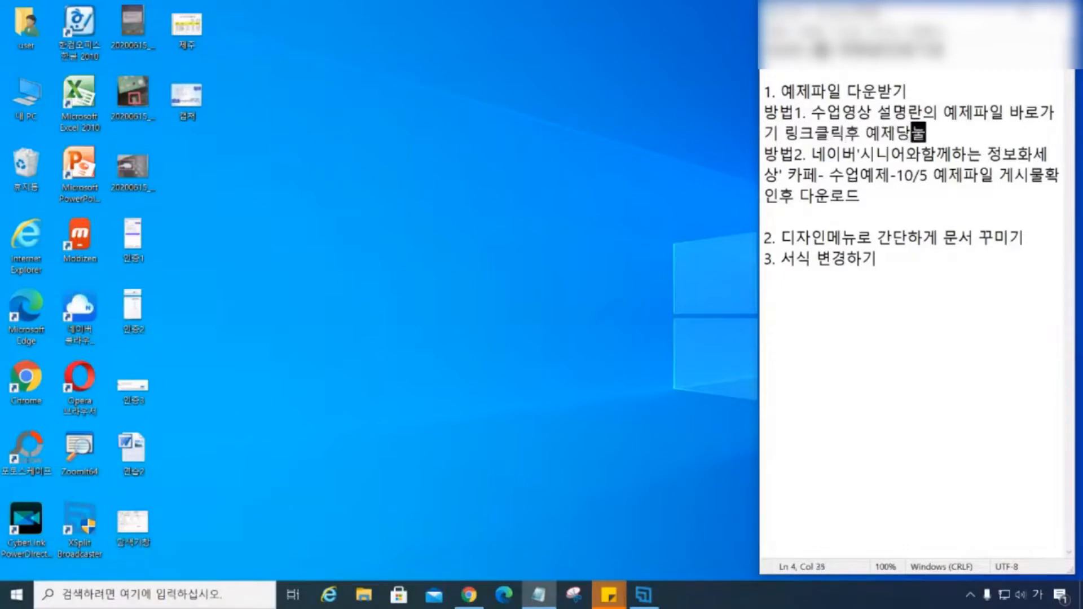
{"action": "key", "text": "BackSpace"}
{"action": "key", "text": "BackSpace"}
{"action": "key", "text": "BackSpace"}
{"action": "key", "text": "BackSpace"}
{"action": "key", "text": "BackSpace"}
{"action": "type", "text": "다우"}
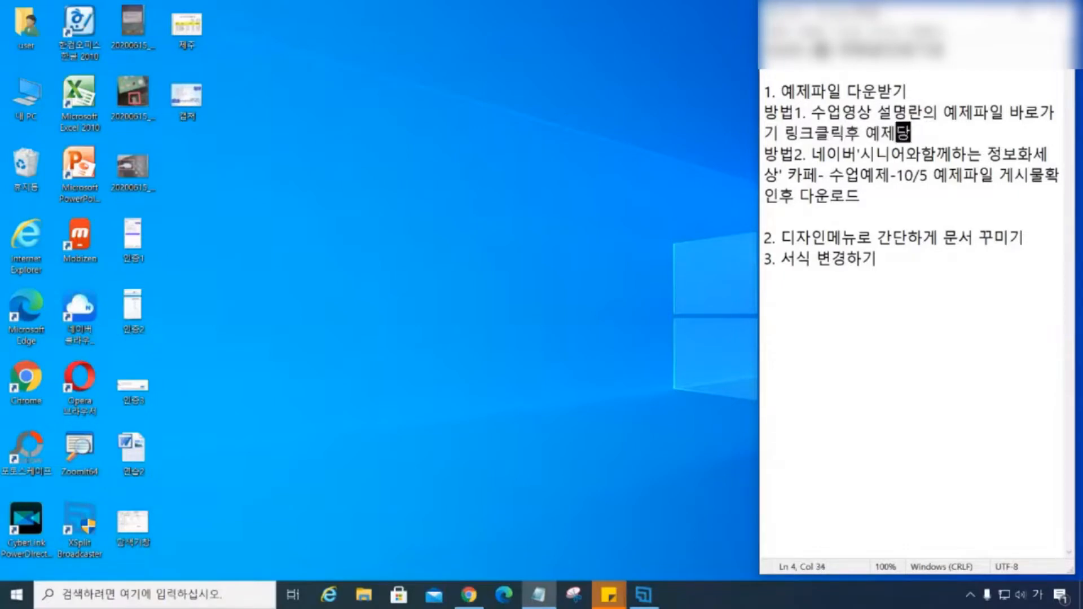
{"action": "type", "text": "운로드"}
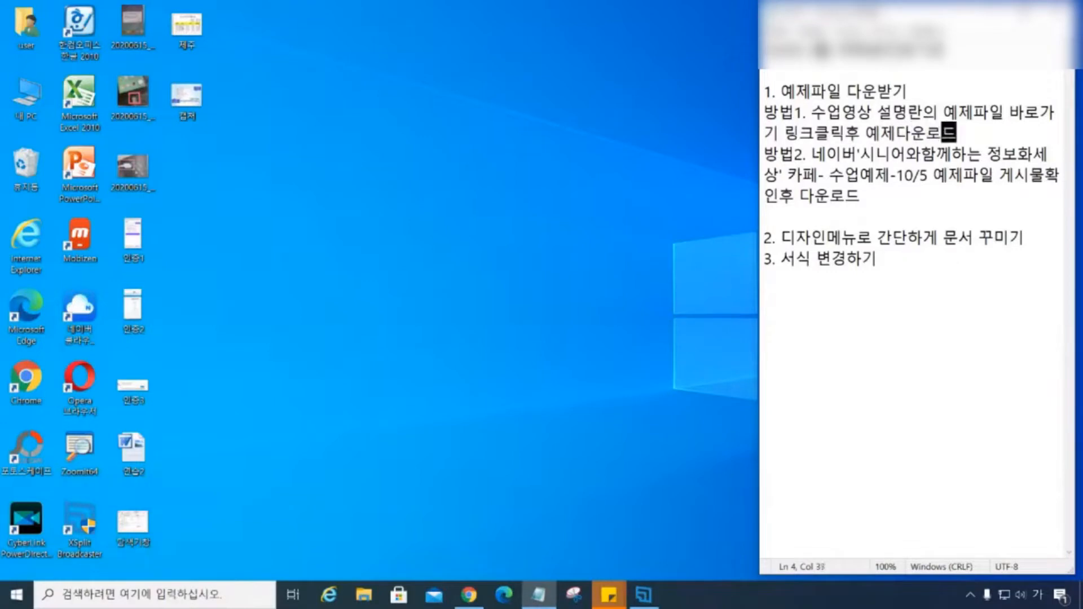
{"action": "key", "text": "Return"}
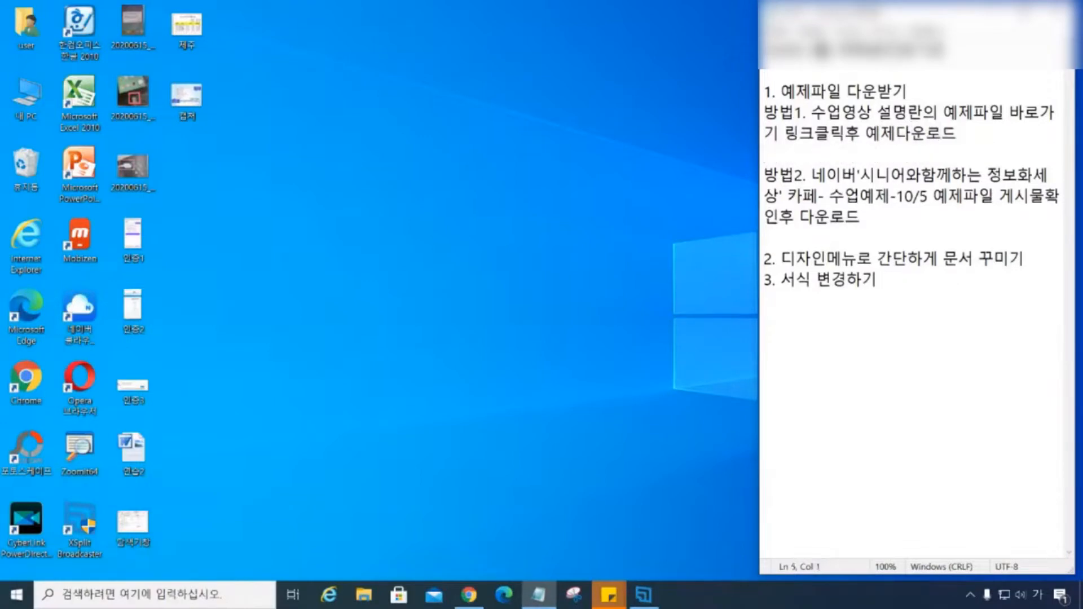
{"action": "key", "text": "Delete"}
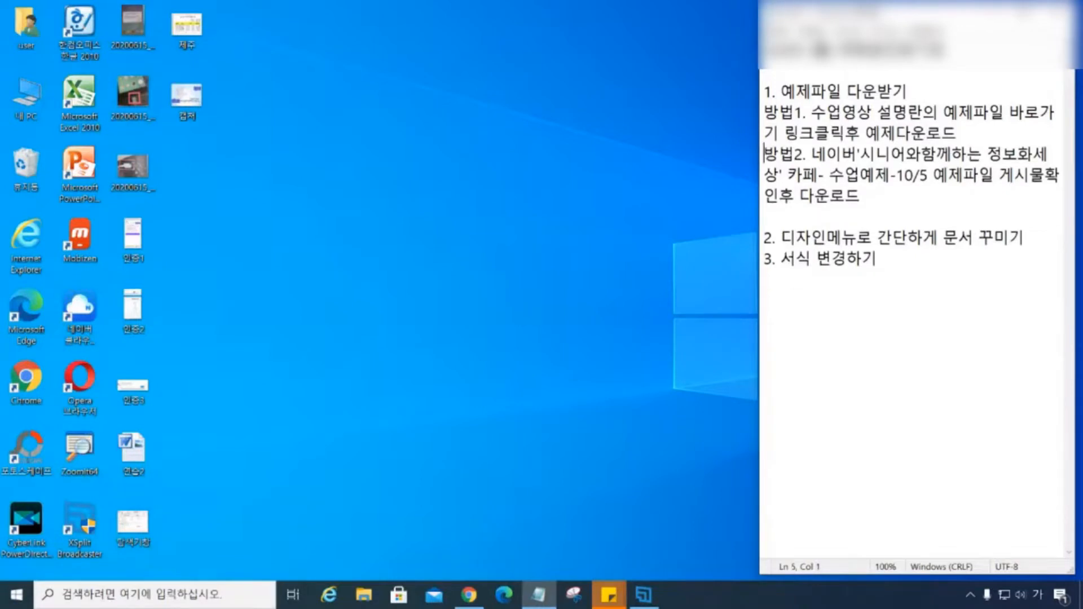
Step: Highlight the 방법1 text in the notes, switch to Chrome and open the 영등포구 1교육장 YouTube channel
{"action": "left_click_drag", "start_coordinate": [957, 133], "coordinate": [765, 113]}
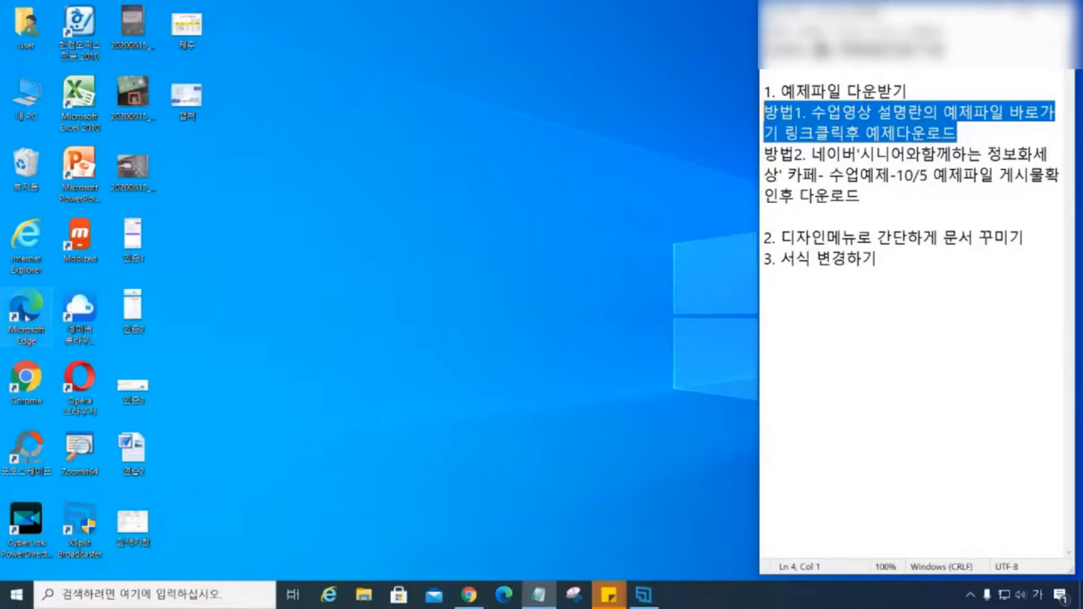
{"action": "double_click", "coordinate": [28, 379]}
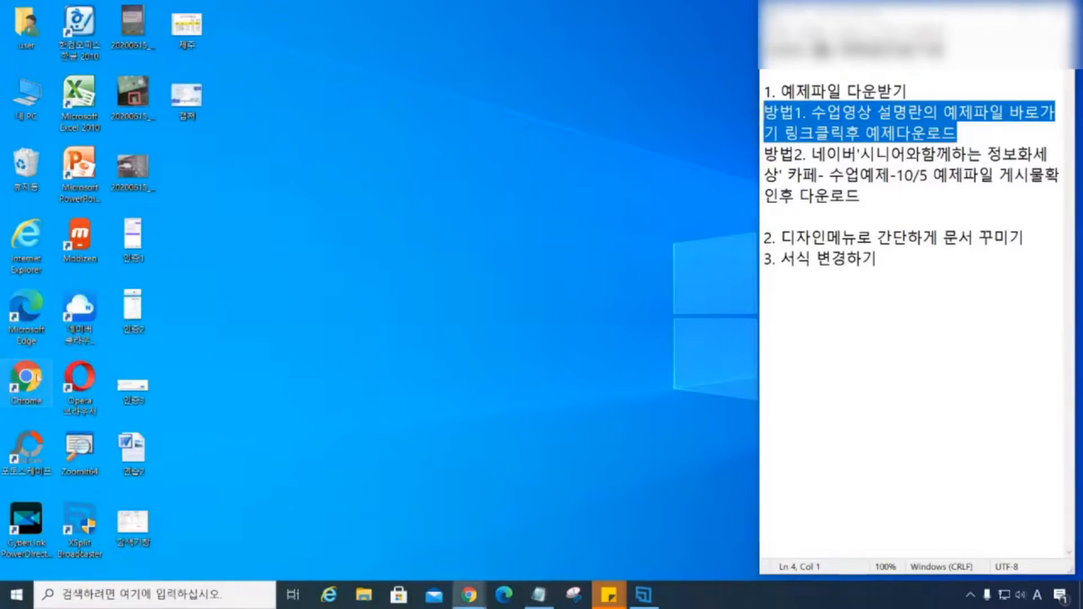
{"action": "left_click_drag", "start_coordinate": [616, 246], "coordinate": [291, 35]}
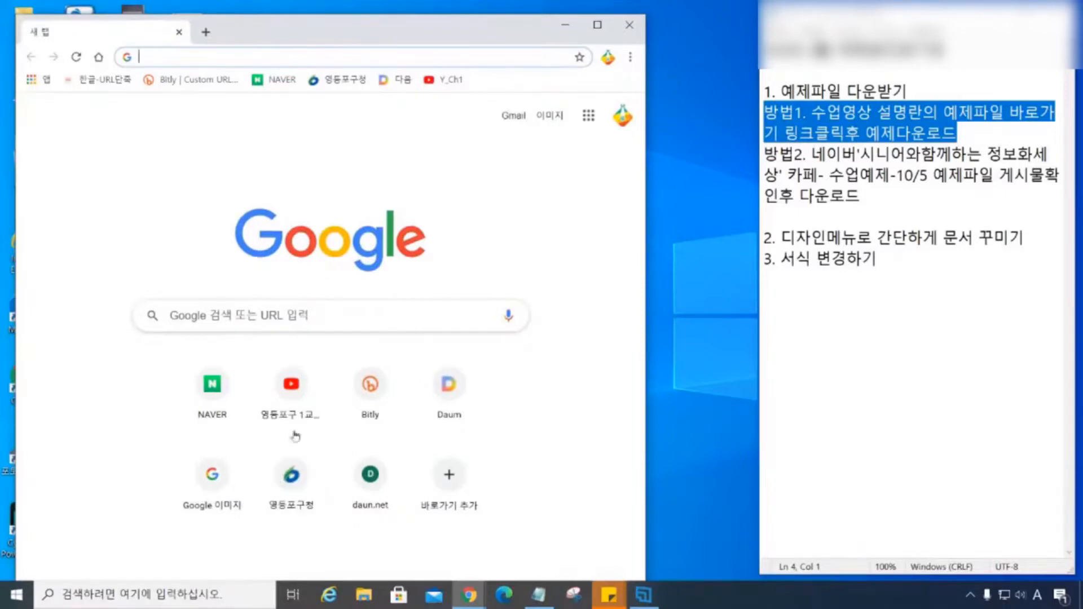
{"action": "left_click", "coordinate": [283, 397]}
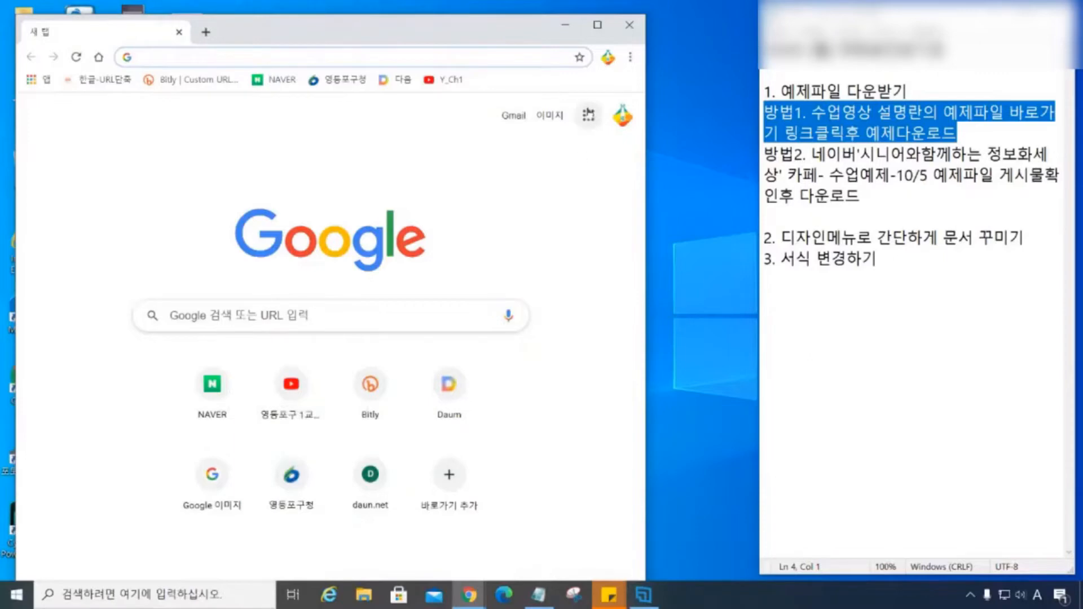
{"action": "left_click", "coordinate": [589, 114]}
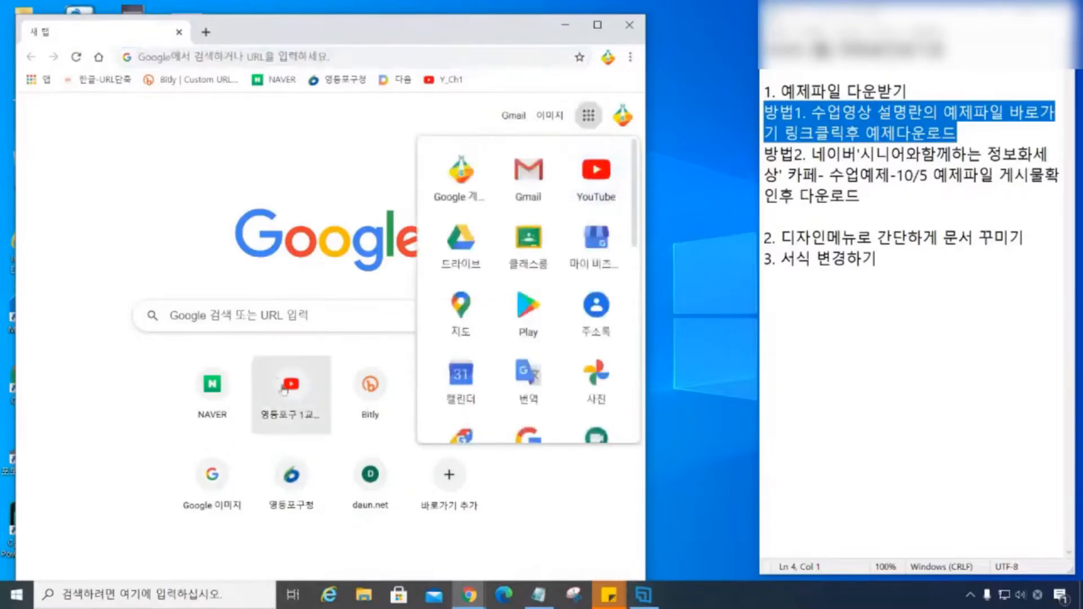
{"action": "left_click", "coordinate": [284, 389]}
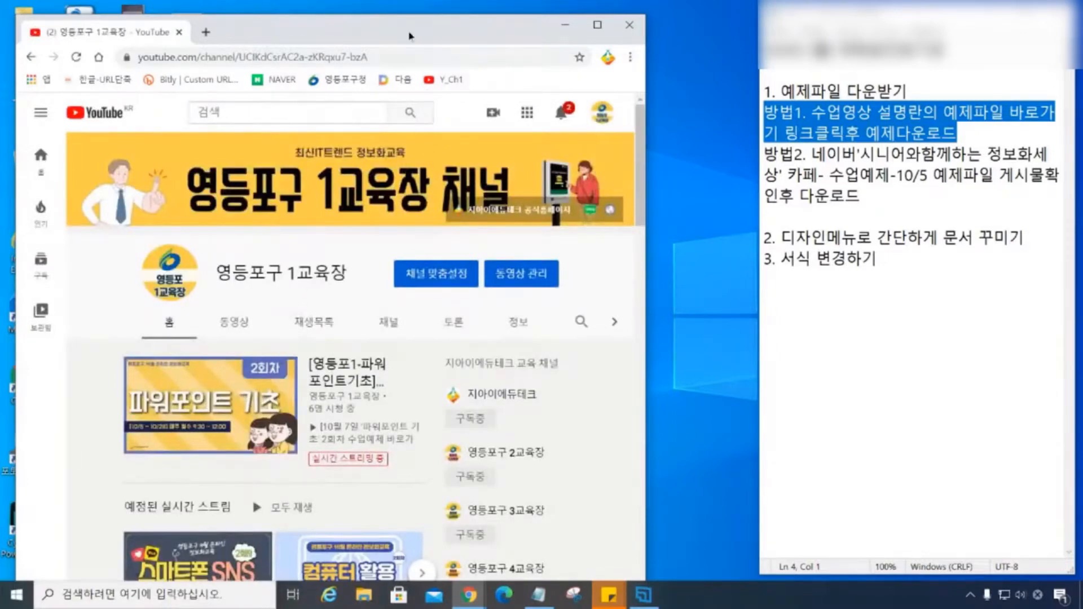
Step: Open the channel's featured 파워포인트 기초 2회차 live stream and mute its sound
{"action": "left_click_drag", "start_coordinate": [410, 36], "coordinate": [409, 22]}
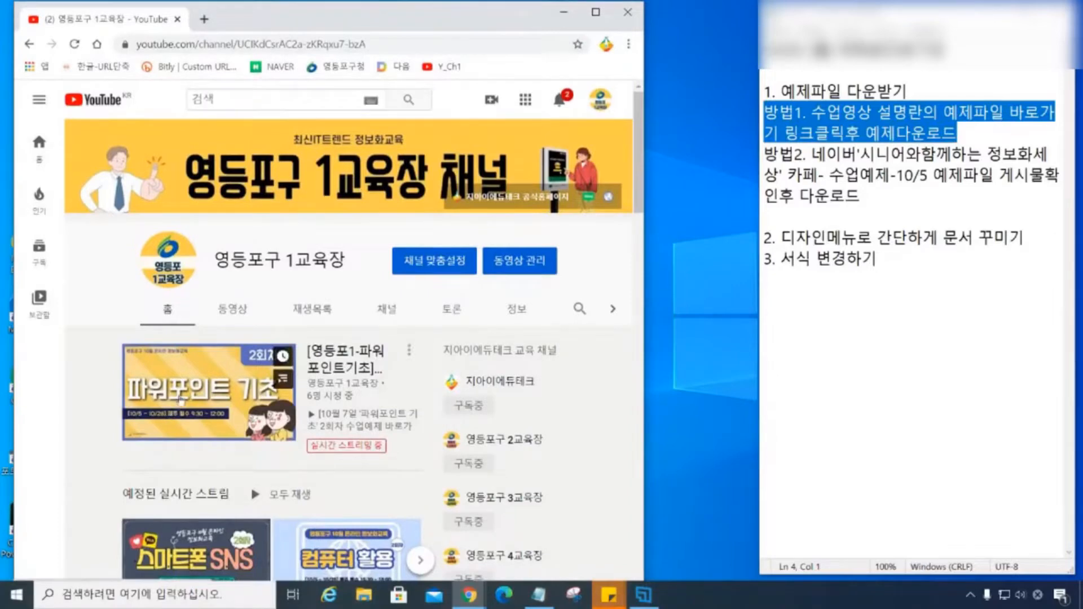
{"action": "left_click", "coordinate": [181, 400]}
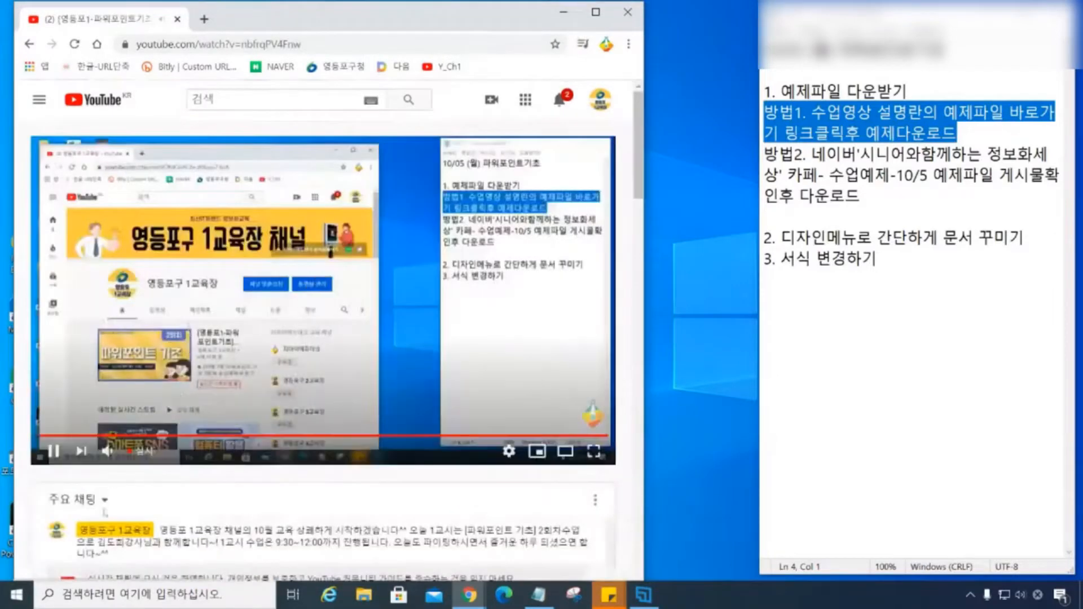
{"action": "left_click", "coordinate": [107, 453]}
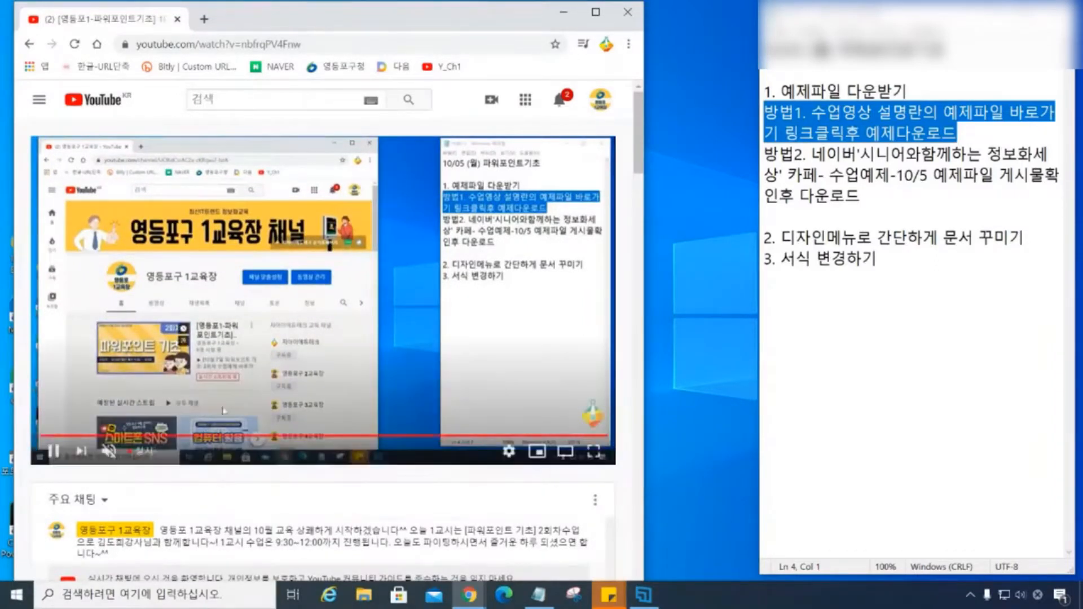
Step: Open the café link for the 10월 7일 '파워포인트 기초' 2회차 수업예제 from the video description
{"action": "scroll", "coordinate": [215, 445], "scroll_direction": "down", "scroll_amount": 7}
{"action": "scroll", "coordinate": [225, 447], "scroll_direction": "down", "scroll_amount": 1}
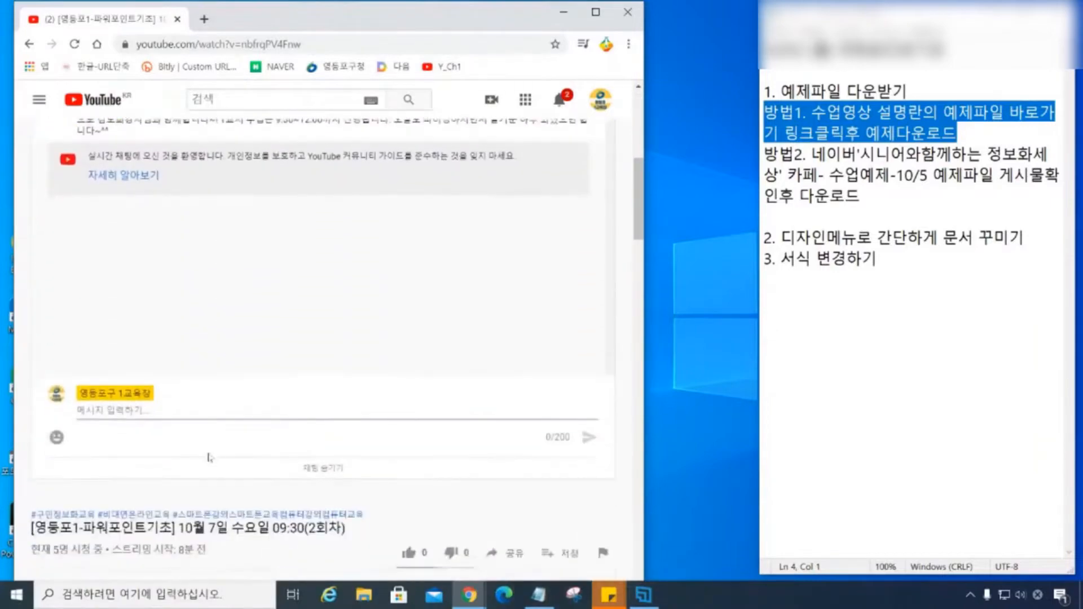
{"action": "scroll", "coordinate": [214, 451], "scroll_direction": "down", "scroll_amount": 4}
{"action": "scroll", "coordinate": [337, 350], "scroll_direction": "down", "scroll_amount": 6}
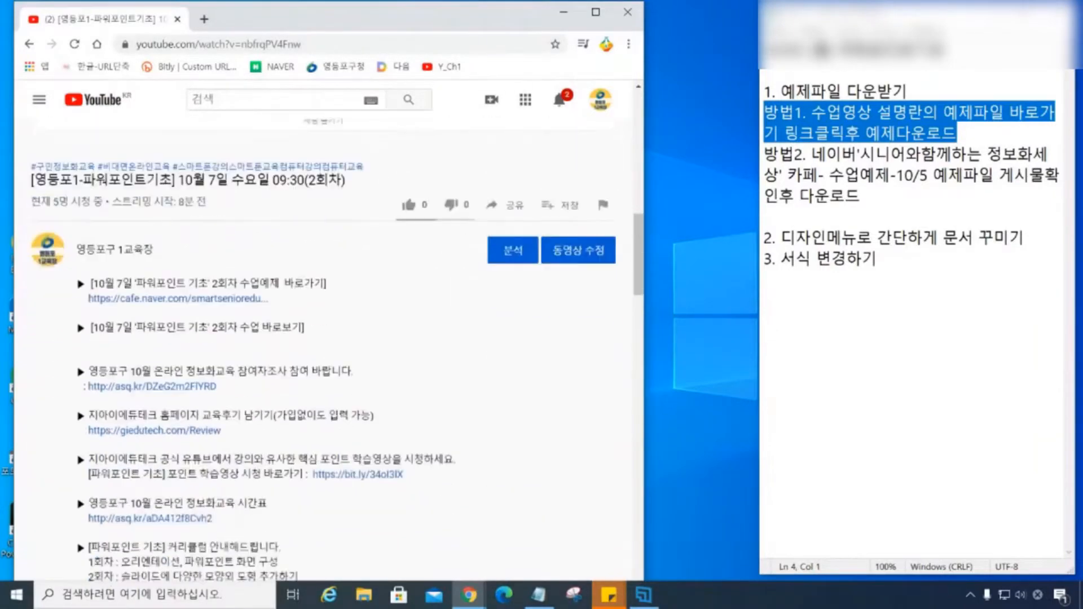
{"action": "scroll", "coordinate": [101, 291], "scroll_direction": "up", "scroll_amount": 4}
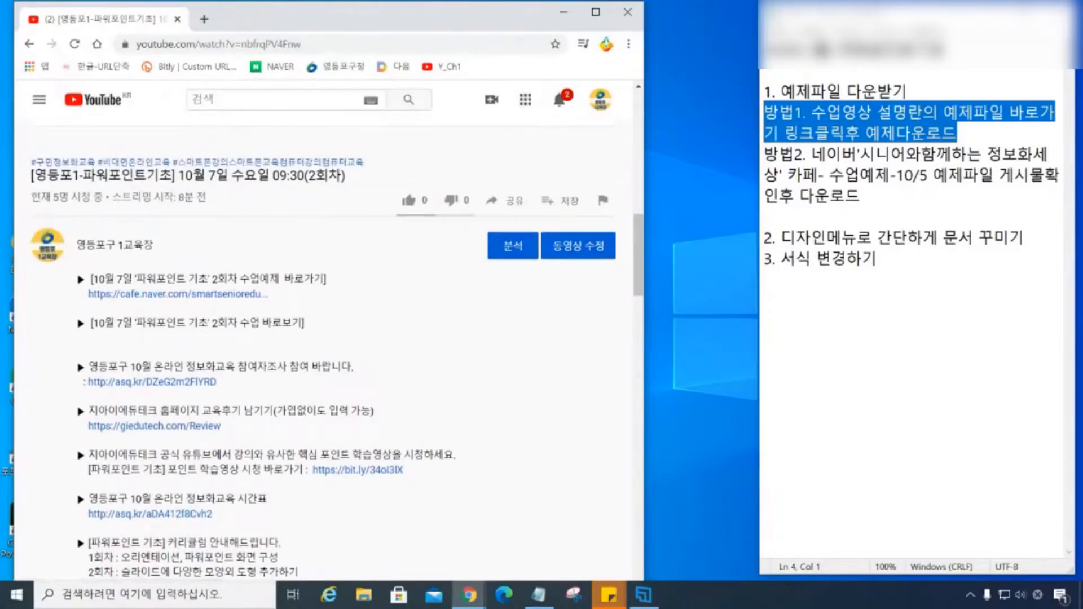
{"action": "left_click", "coordinate": [151, 295]}
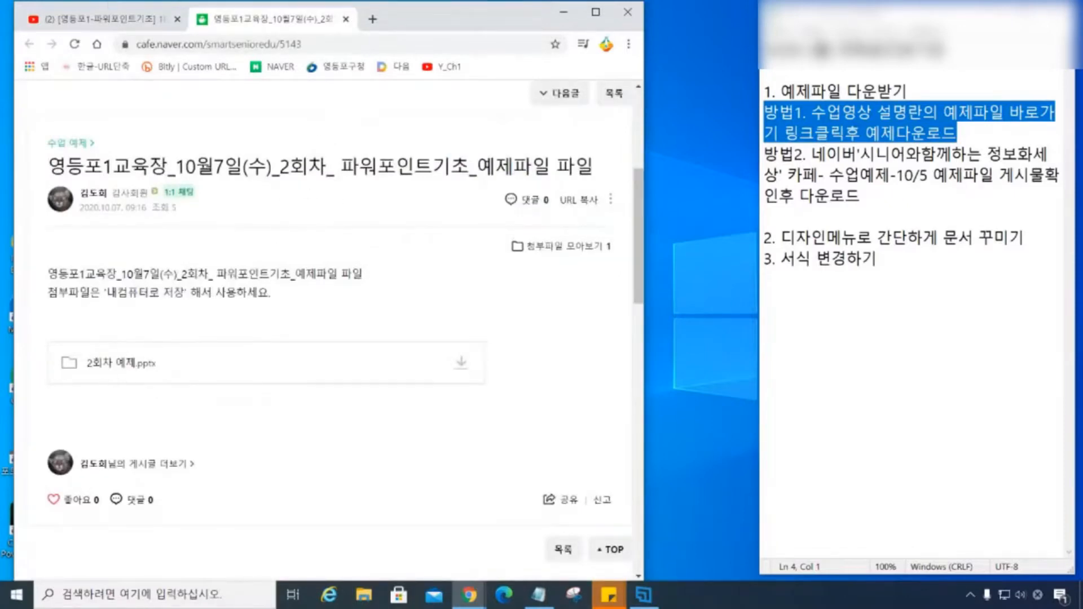
Step: Download the attachment 2회차 예제.pptx from the café post using the 내 컴퓨터 저장 option
{"action": "left_click", "coordinate": [126, 366]}
{"action": "left_click", "coordinate": [462, 364]}
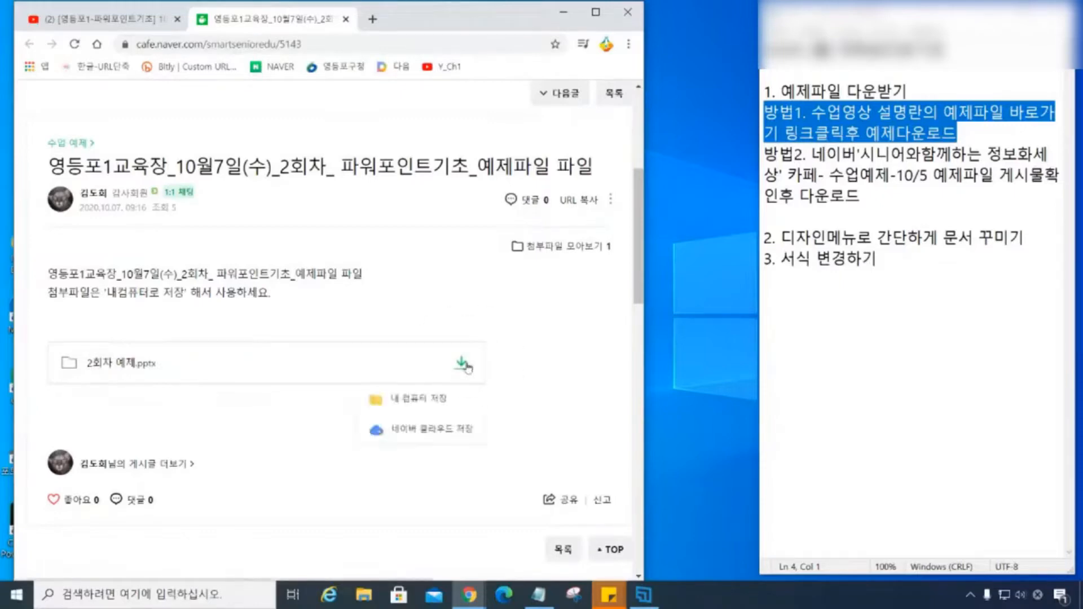
{"action": "left_click", "coordinate": [432, 402]}
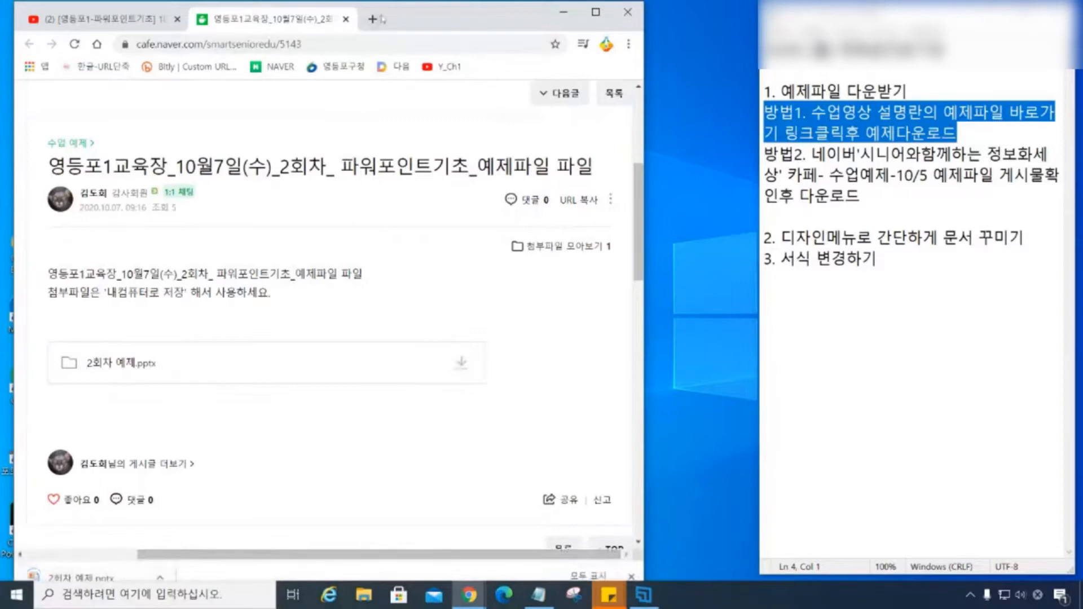
Step: Close the café post after reviewing it, and minimize the browser window to uncover the desktop beside the notes
{"action": "scroll", "coordinate": [136, 515], "scroll_direction": "down", "scroll_amount": 3}
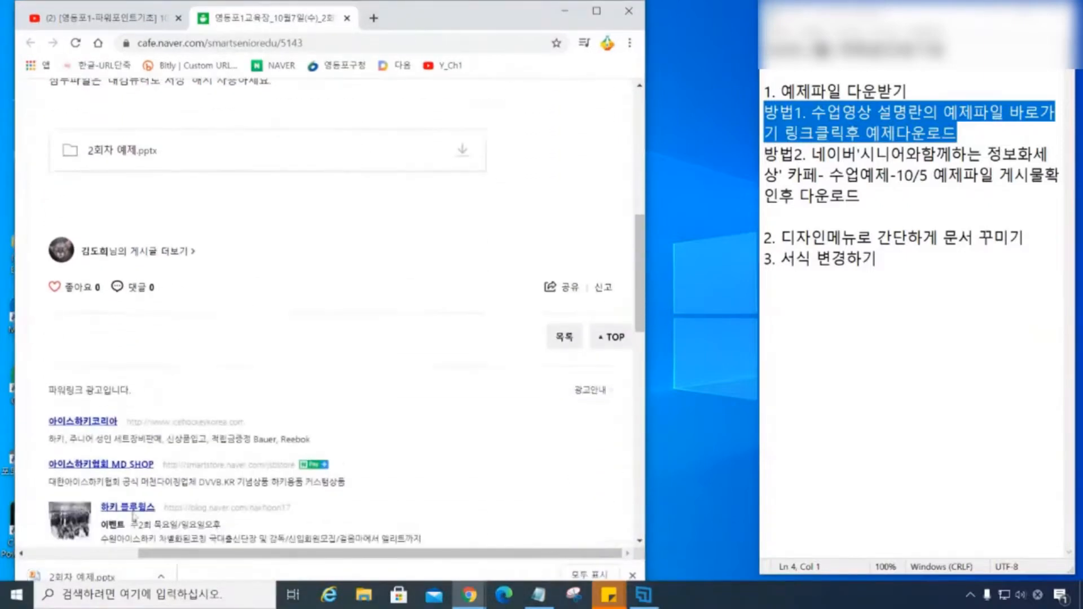
{"action": "scroll", "coordinate": [131, 508], "scroll_direction": "up", "scroll_amount": 8}
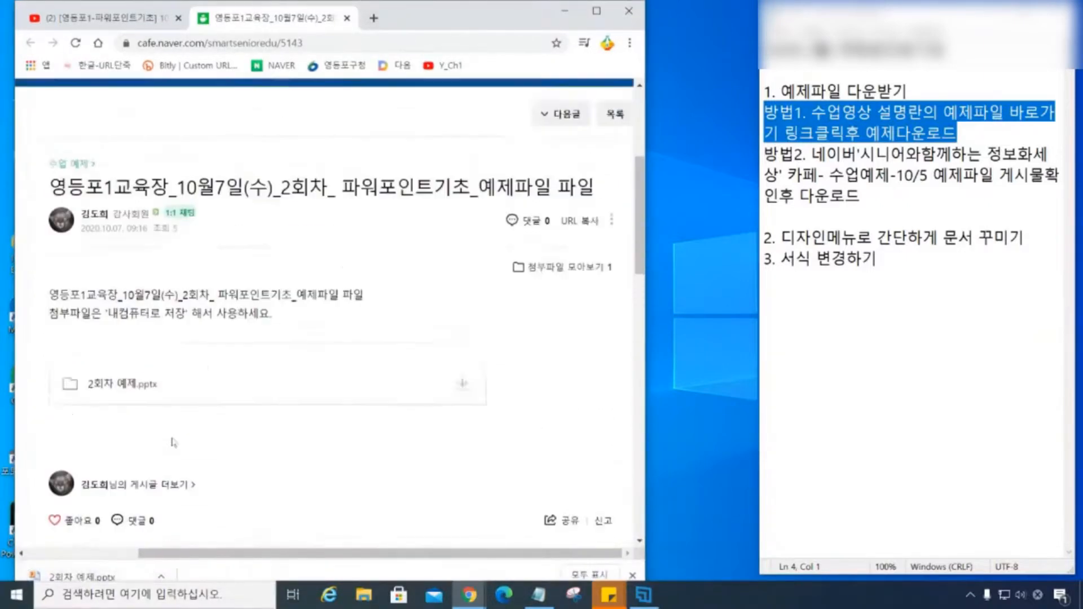
{"action": "left_click_drag", "start_coordinate": [542, 3], "coordinate": [536, 22]}
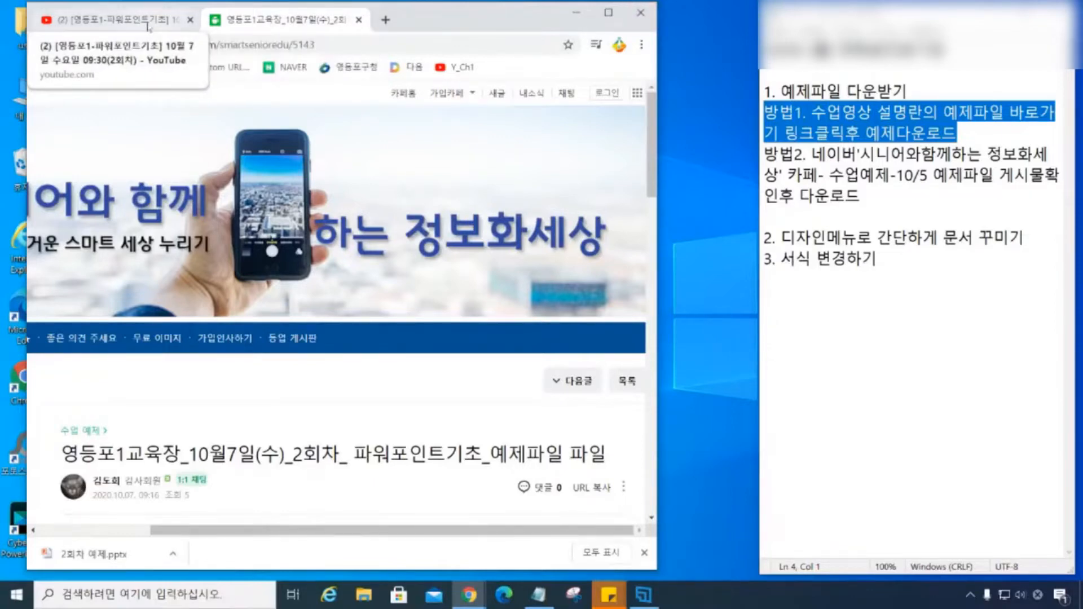
{"action": "left_click", "coordinate": [252, 26]}
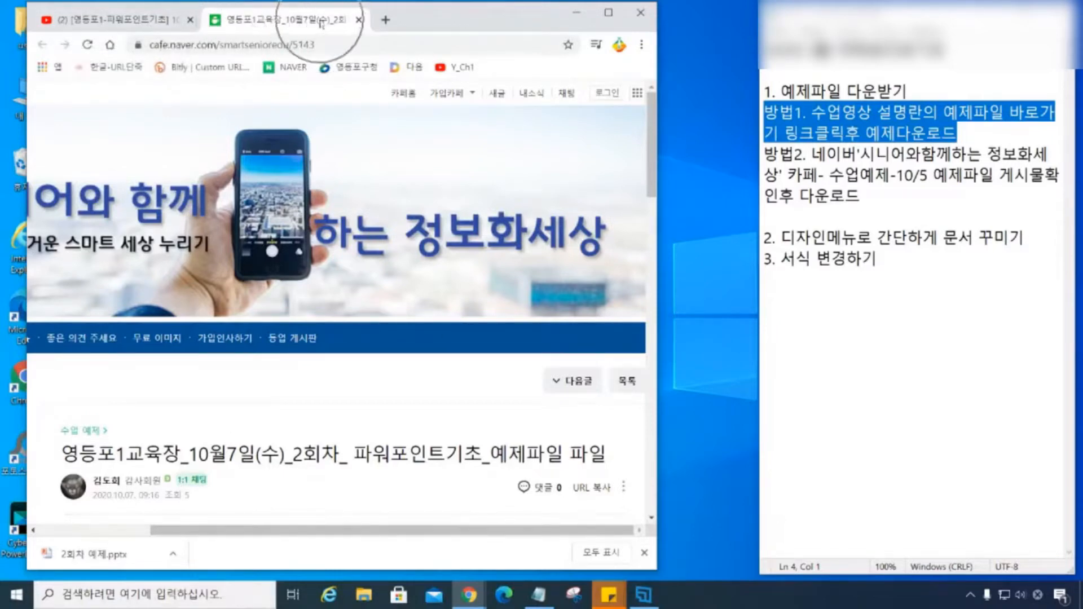
{"action": "left_click", "coordinate": [358, 20]}
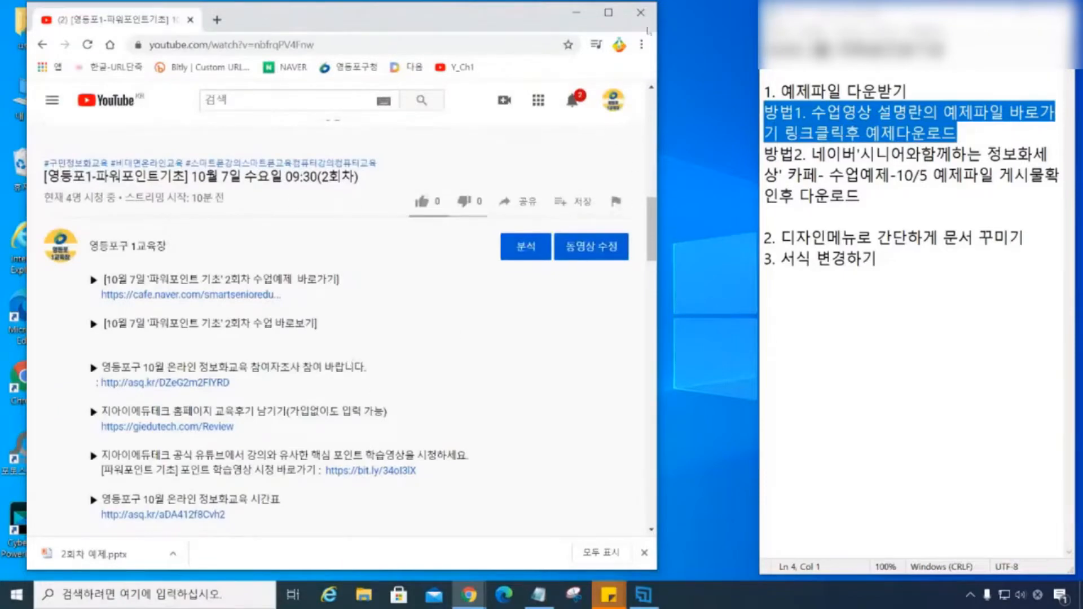
{"action": "left_click", "coordinate": [654, 15]}
Step: Add the line "-> 다운로드 완료후 '파일탐색기' 실행" to the notes below the 방법2 text
{"action": "left_click", "coordinate": [765, 216]}
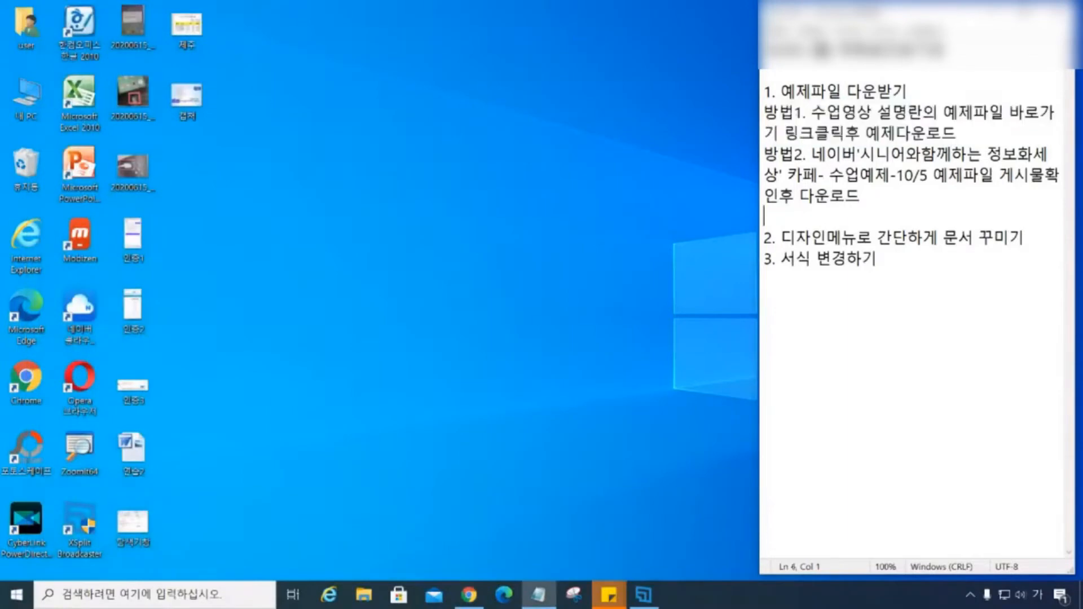
{"action": "type", "text": "-> 다운로드 와"}
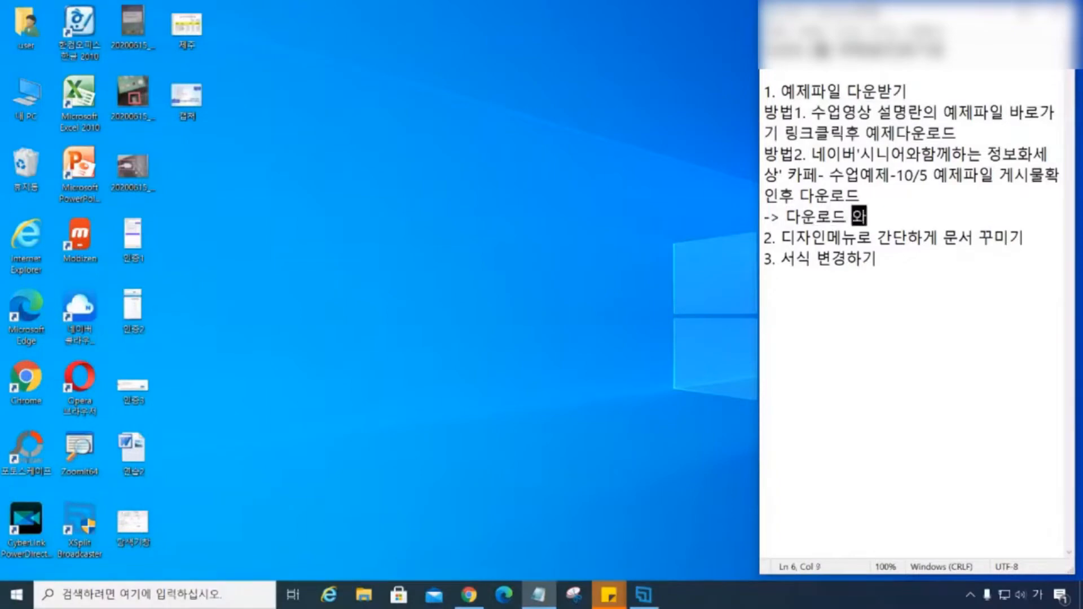
{"action": "type", "text": "완효수"}
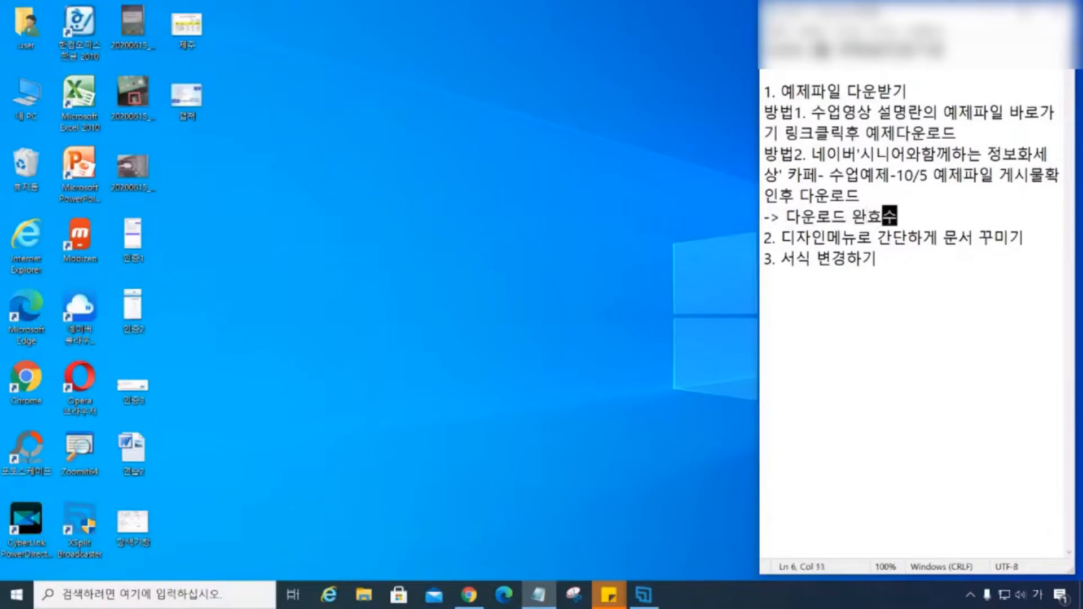
{"action": "key", "text": "BackSpace"}
{"action": "key", "text": "BackSpace"}
{"action": "type", "text": "료후 '파일"}
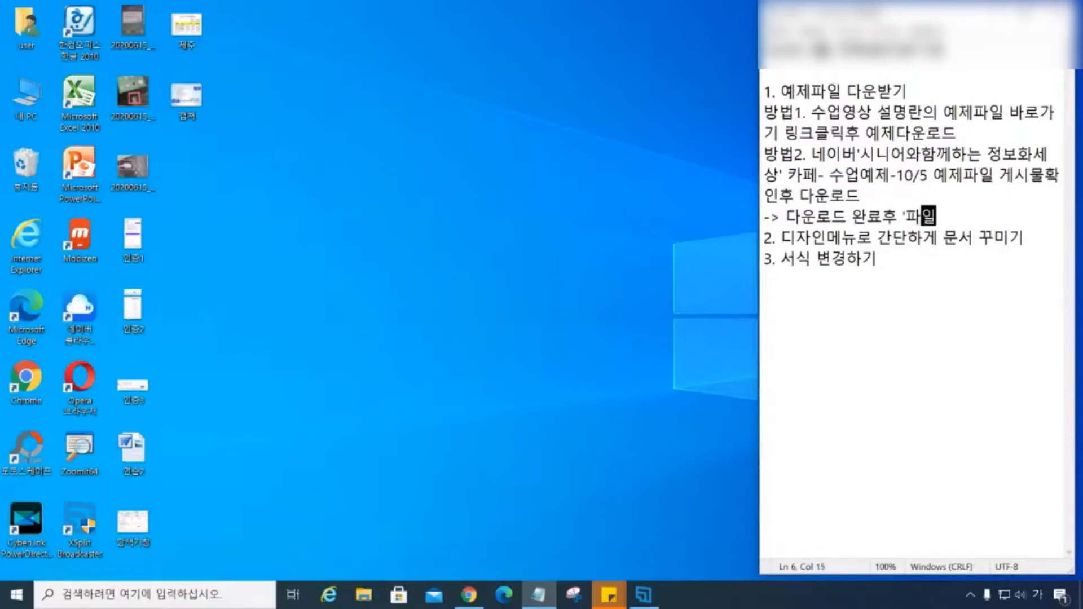
{"action": "type", "text": "탐새색기 실행"}
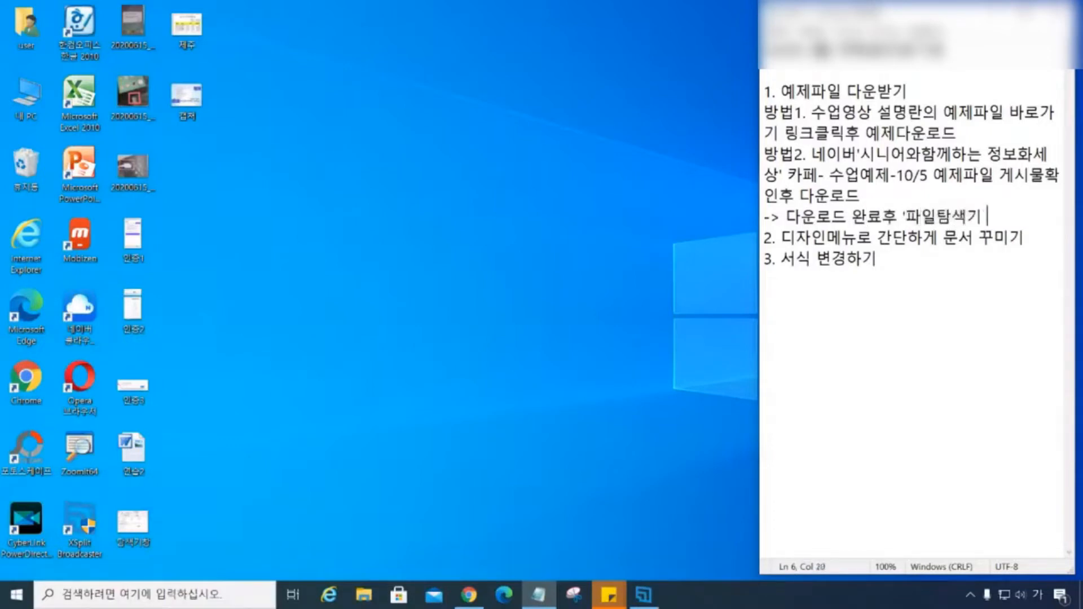
{"action": "key", "text": "Left"}
{"action": "key", "text": "Left"}
{"action": "type", "text": "'"}
Step: Add the line "->'다운로드'폴더 확인" below the 파일탐색기 line in the notes, followed by a blank line
{"action": "key", "text": "Return"}
{"action": "type", "text": "->'"}
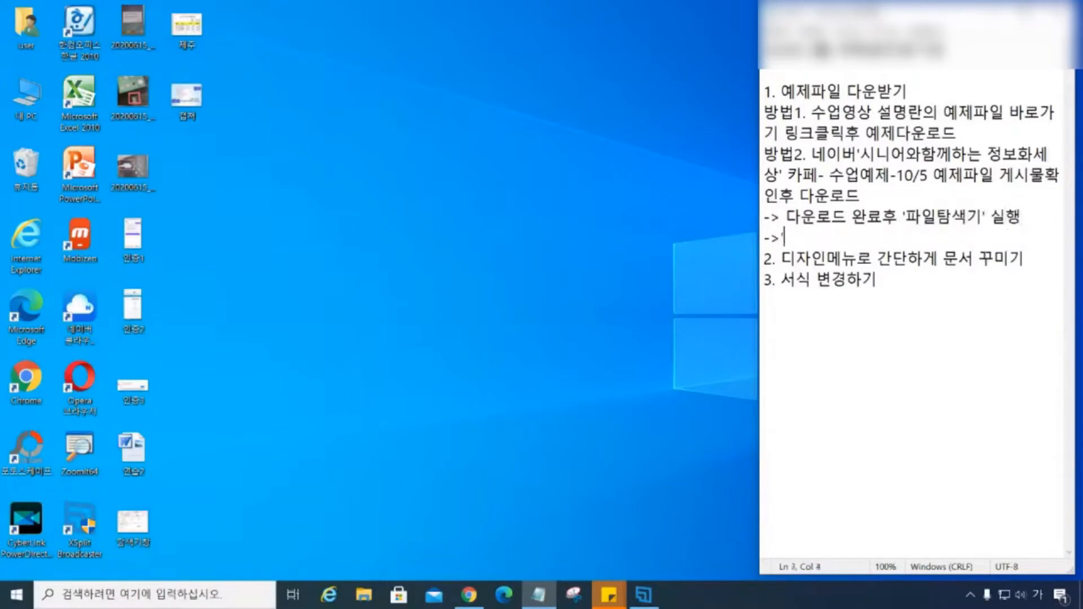
{"action": "type", "text": "다운ㄹ로드 ㅍ"}
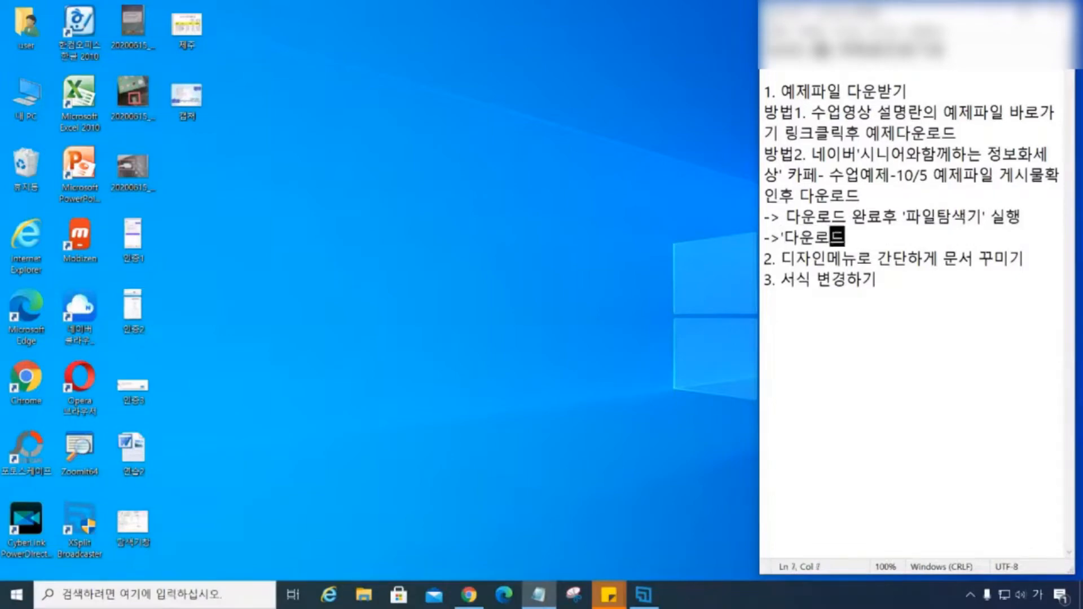
{"action": "key", "text": "BackSpace"}
{"action": "key", "text": "BackSpace"}
{"action": "type", "text": "'폴더"}
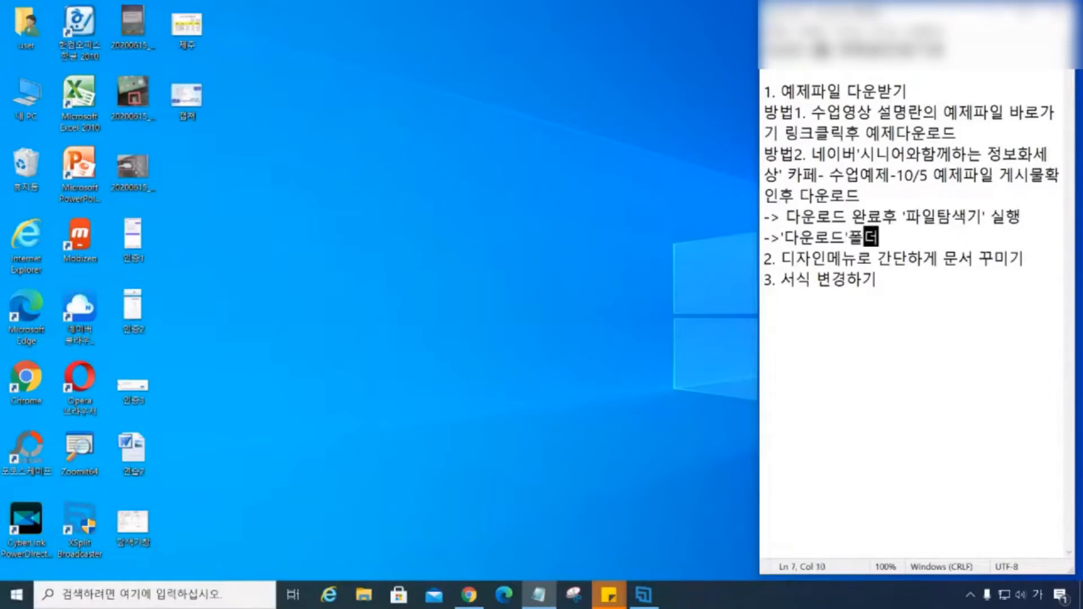
{"action": "type", "text": " ㅎ확인"}
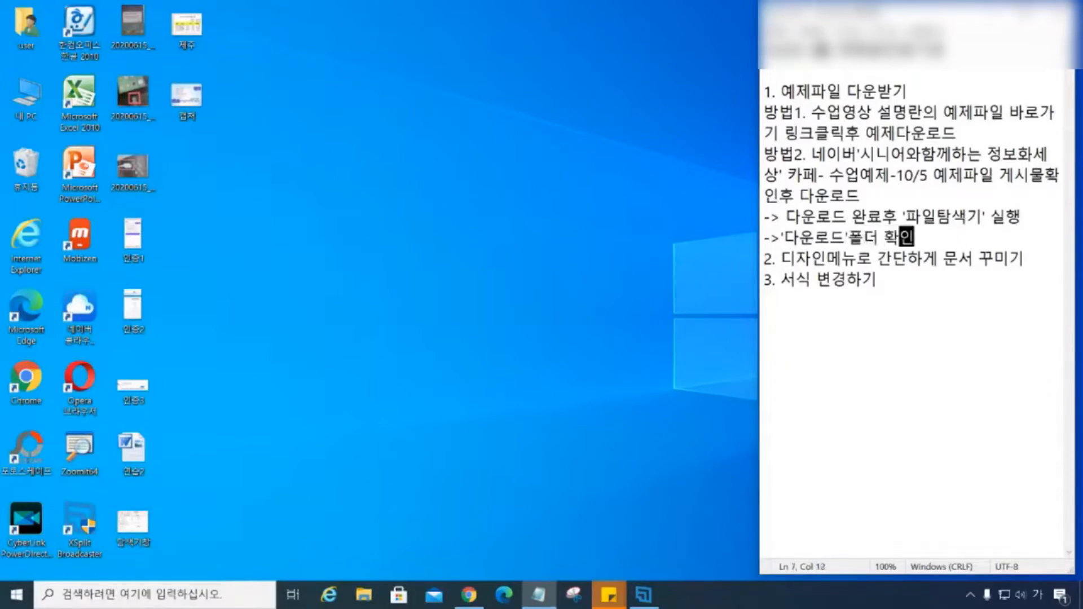
{"action": "key", "text": "Return"}
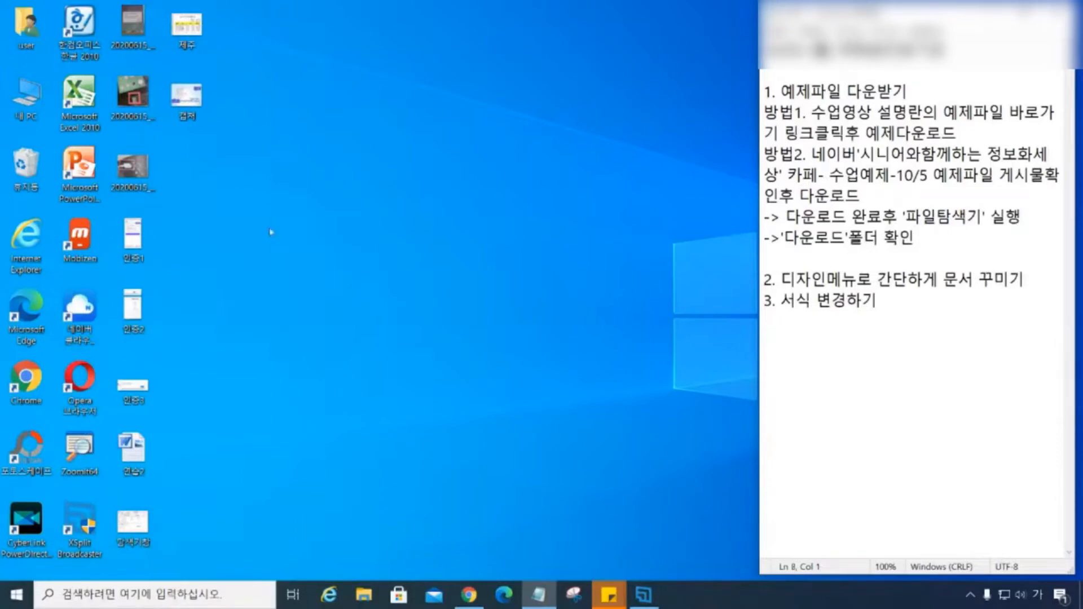
Step: Open 내 PC in File Explorer, fitted beside the notes, and highlight the word 파일탐색기 in the notes
{"action": "double_click", "coordinate": [34, 109]}
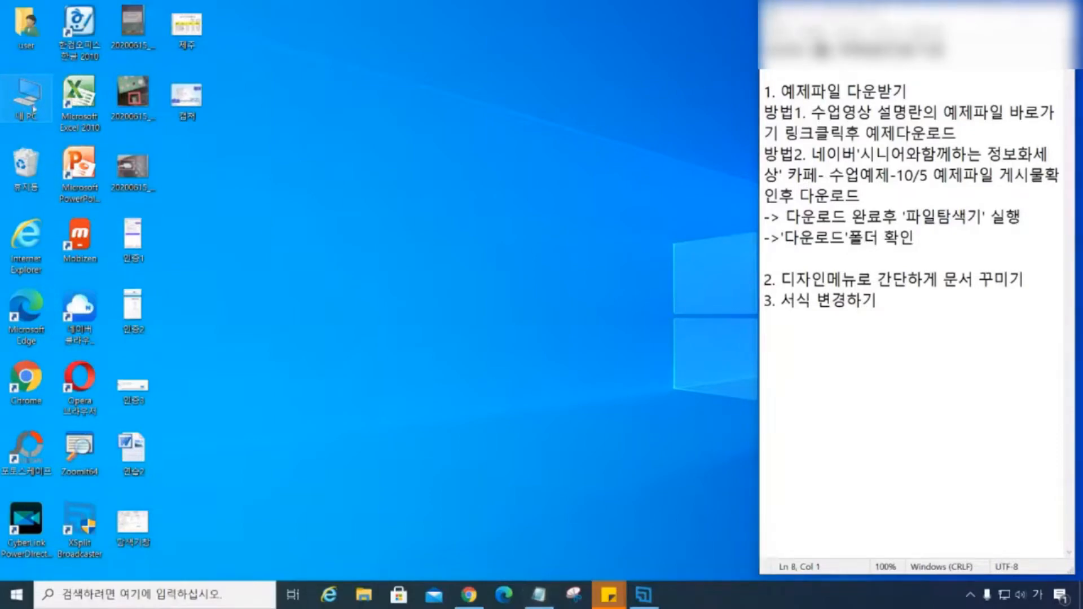
{"action": "left_click_drag", "start_coordinate": [1082, 203], "coordinate": [615, 23]}
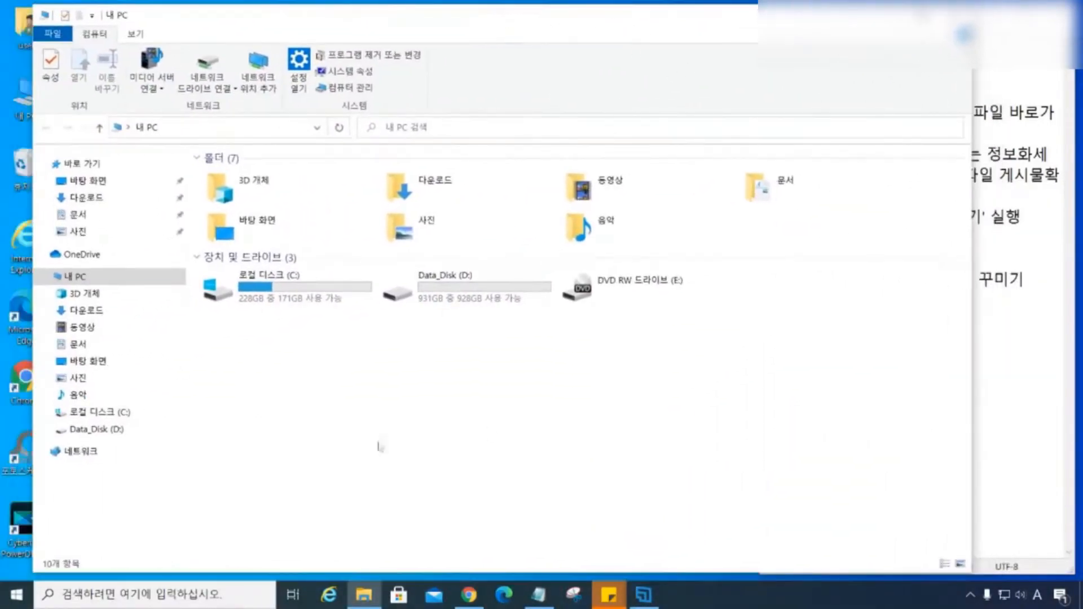
{"action": "left_click_drag", "start_coordinate": [969, 382], "coordinate": [758, 358]}
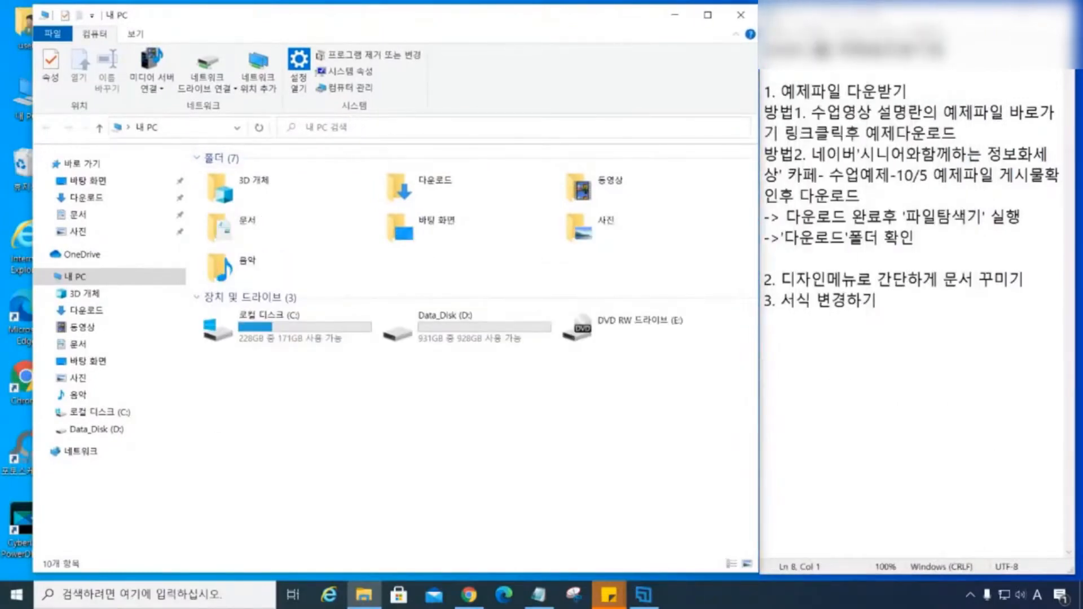
{"action": "left_click_drag", "start_coordinate": [905, 217], "coordinate": [982, 217]}
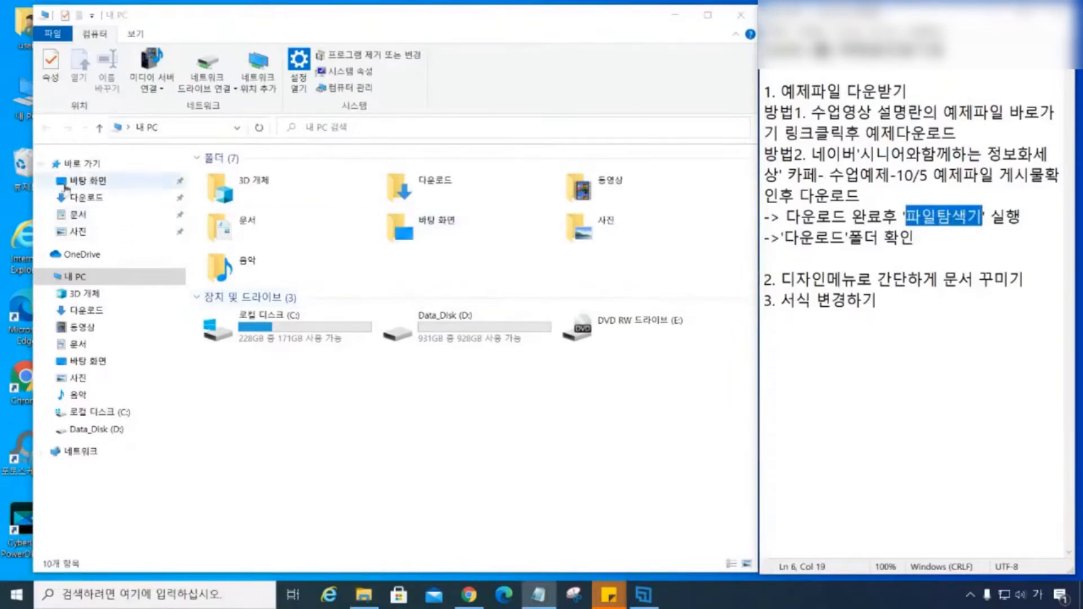
Step: Open the presentation 2회차 예제 from the 다운로드 folder in PowerPoint and enable editing
{"action": "left_click", "coordinate": [93, 198]}
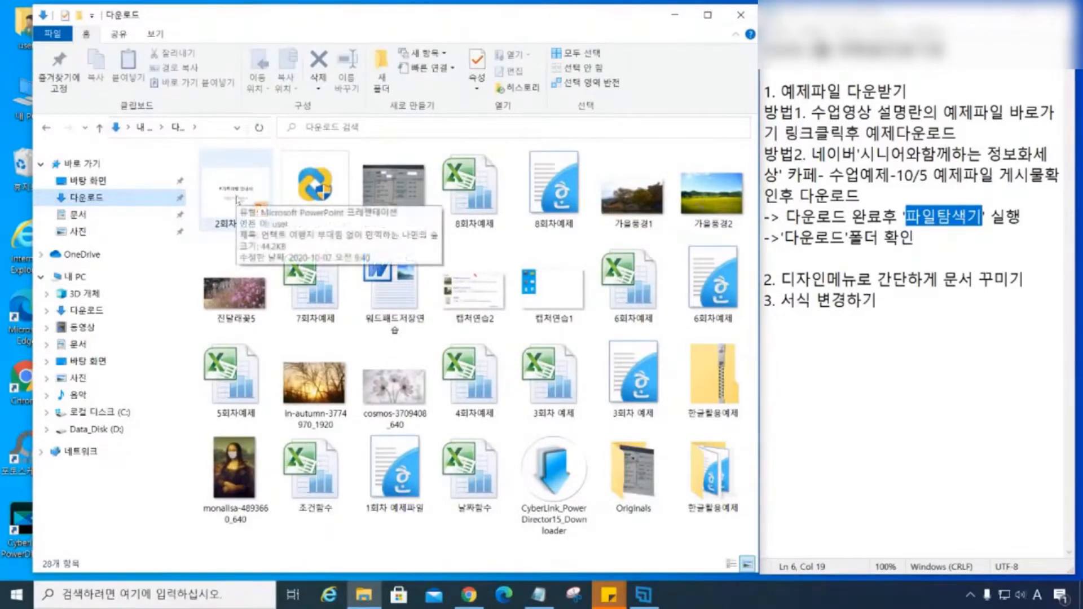
{"action": "left_click", "coordinate": [237, 199]}
{"action": "double_click", "coordinate": [237, 197]}
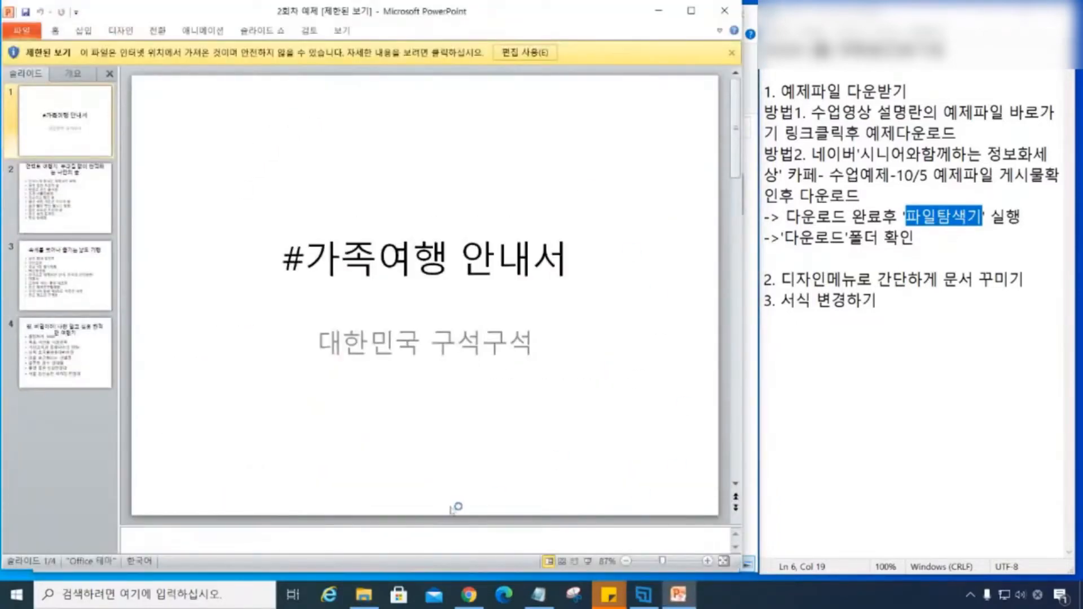
{"action": "left_click", "coordinate": [541, 55]}
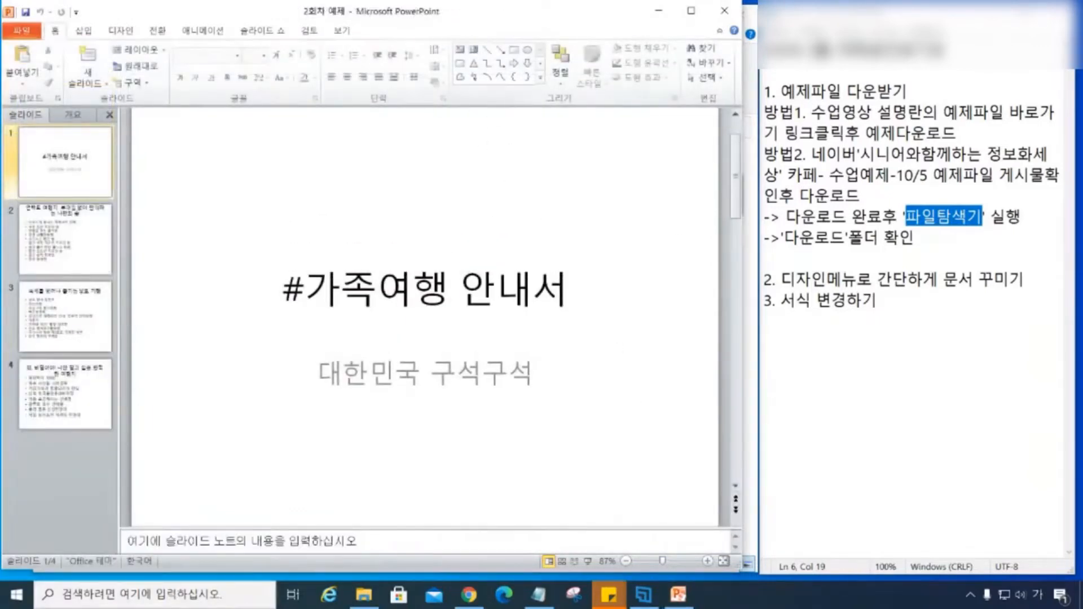
Step: Add the line "-> 예제파일 실행" to the notes below the 다운로드 folder line
{"action": "left_click", "coordinate": [766, 259]}
{"action": "type", "text": "-"}
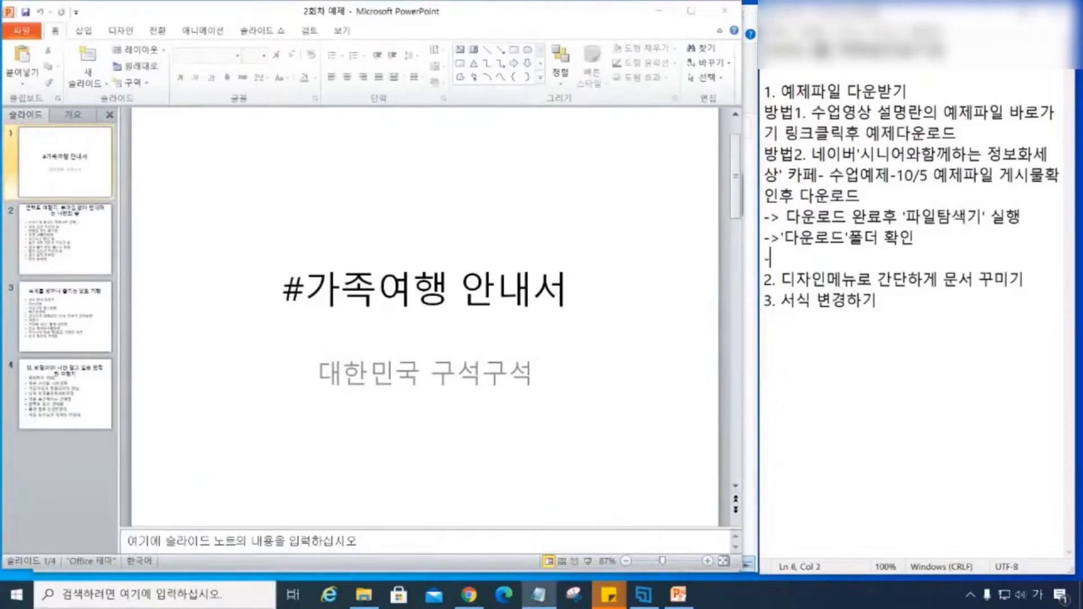
{"action": "type", "text": "> 메제파일 시"}
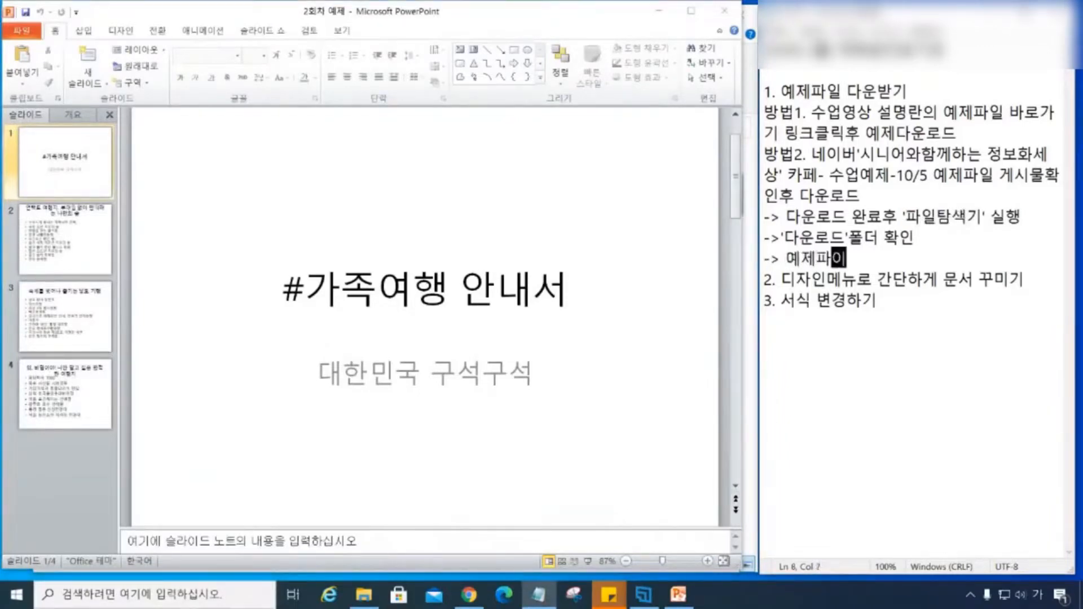
{"action": "type", "text": "실행"}
{"action": "key", "text": "Return"}
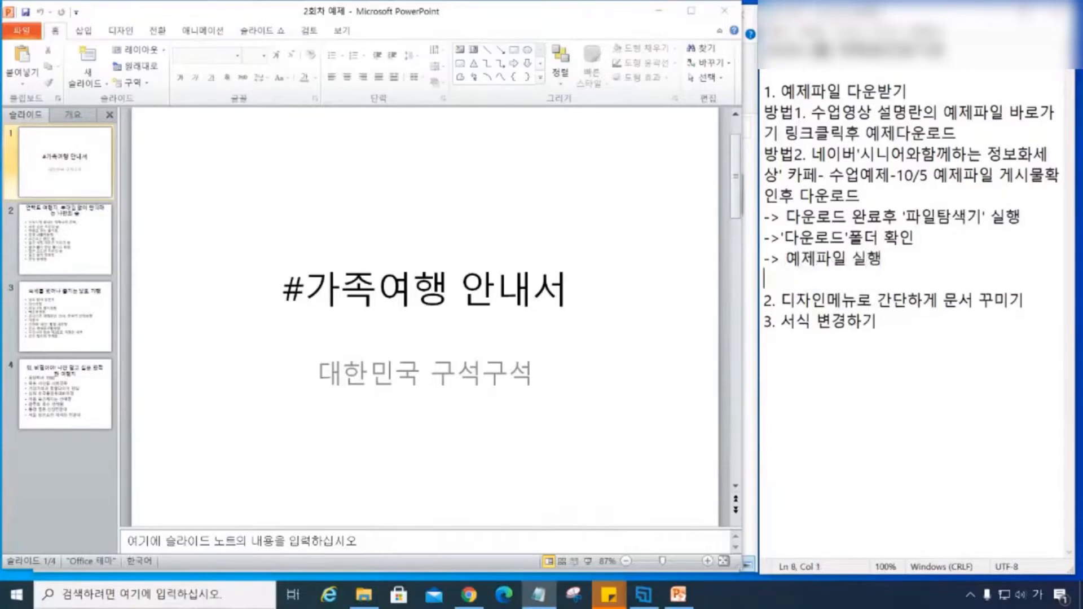
Step: Add the line "-> 화면상단 '편집사용'클릭" below the 예제파일 실행 line in the notes, followed by a blank line
{"action": "type", "text": "-> 화면상"}
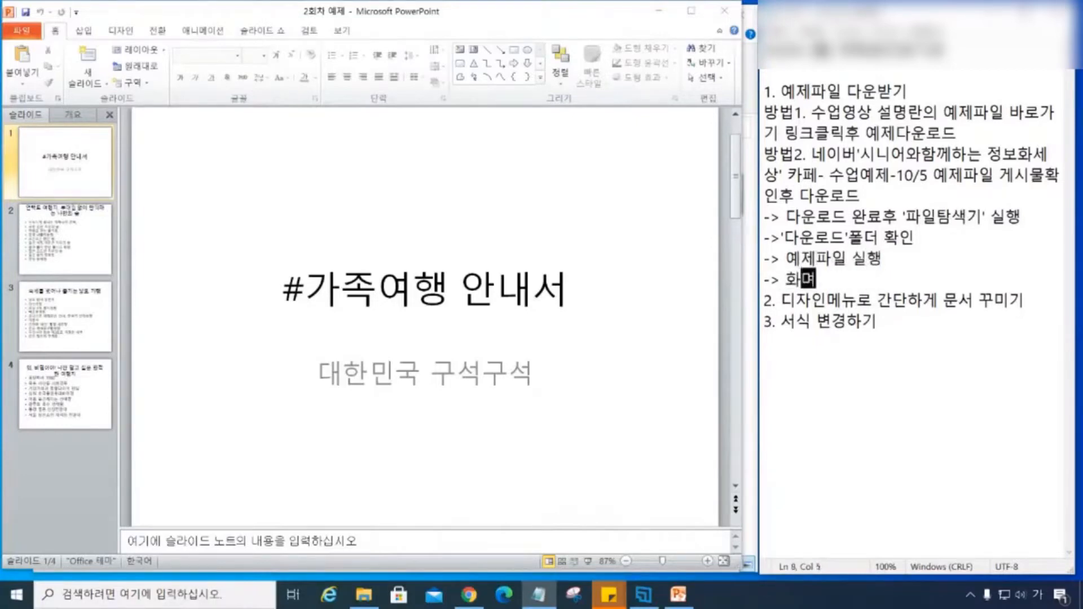
{"action": "type", "text": "단 '"}
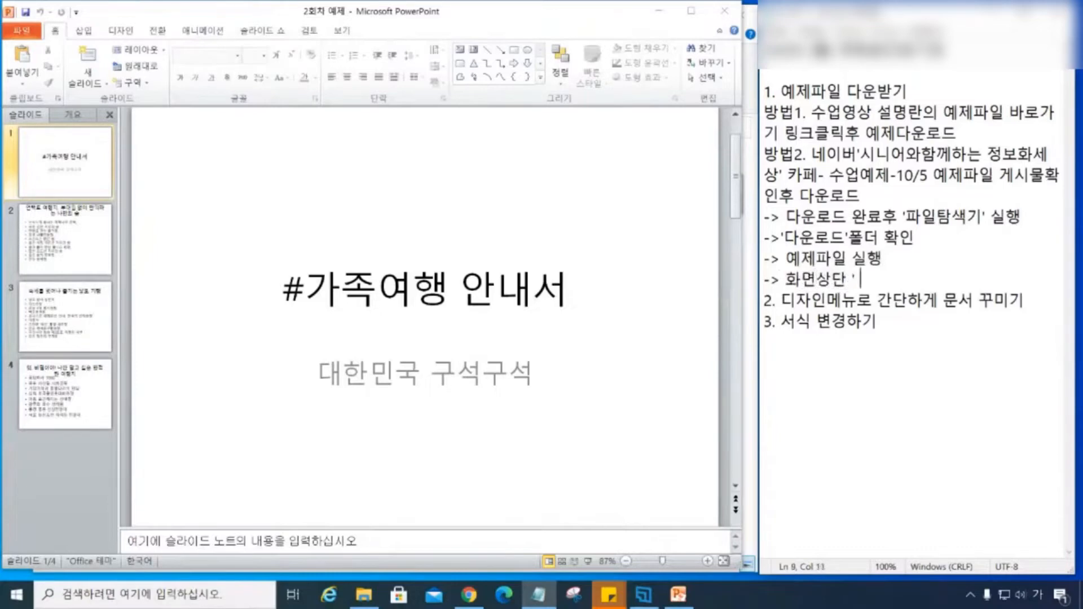
{"action": "key", "text": "BackSpace"}
{"action": "type", "text": "편집사용"}
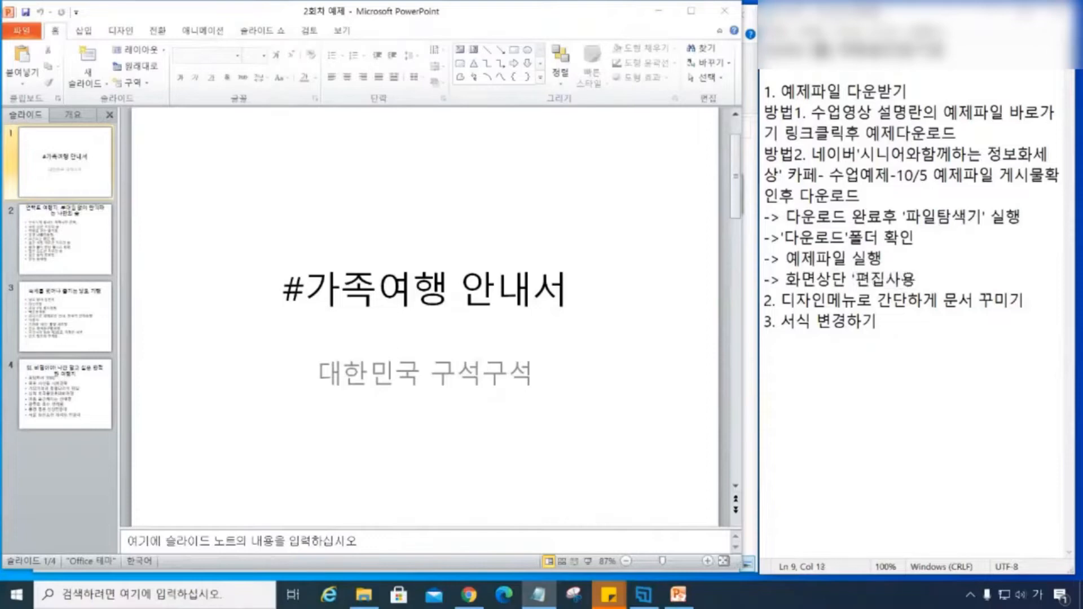
{"action": "type", "text": "'클릭"}
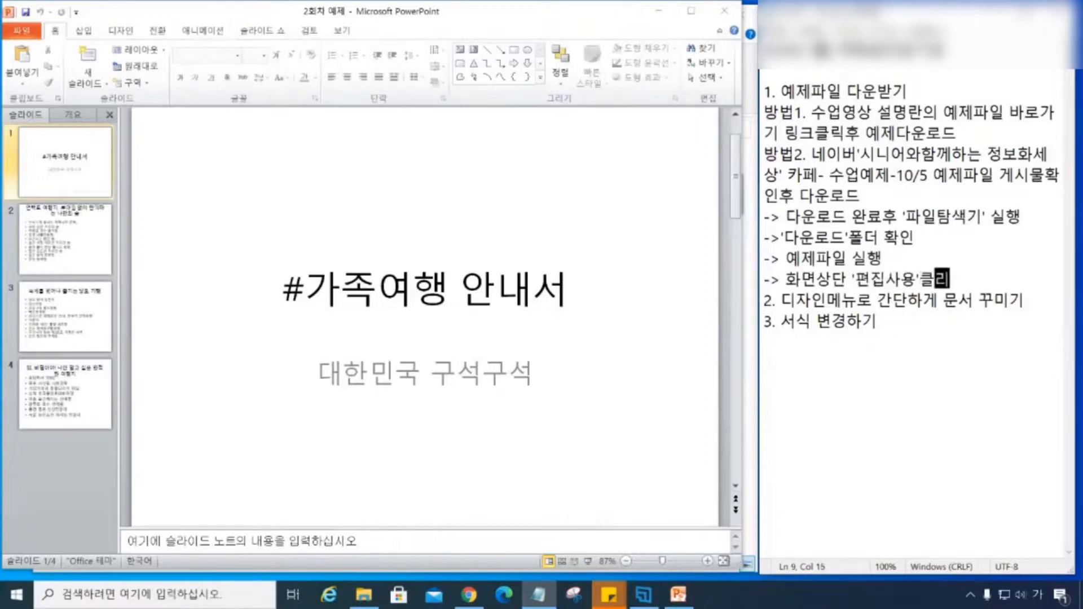
{"action": "key", "text": "Return"}
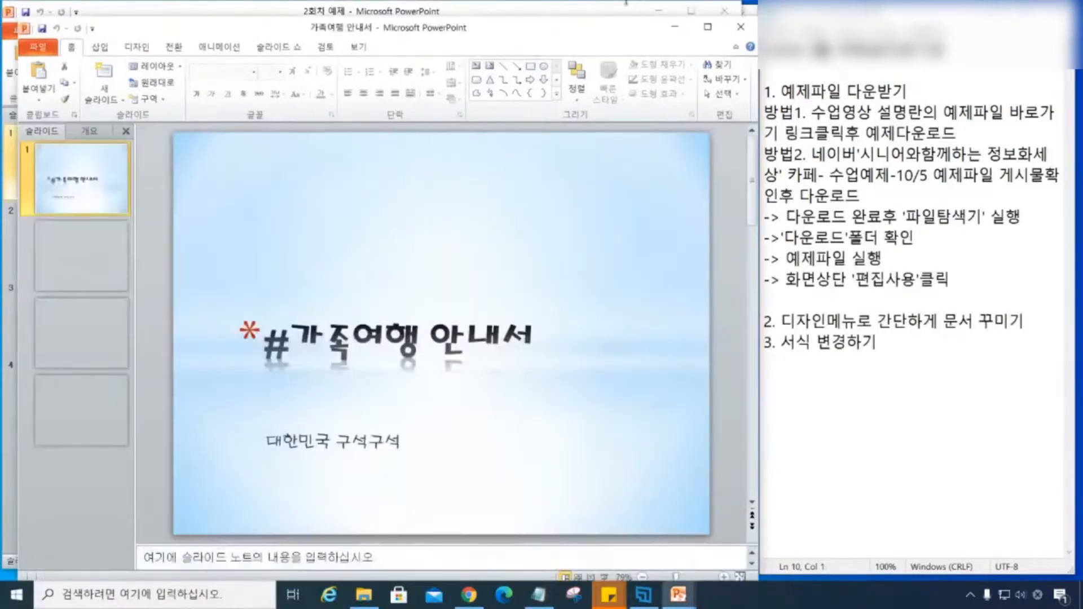
Step: Arrange the 2회차 예제 and 가족여행 안내서 presentations side by side and compare slide 2 in both
{"action": "left_click_drag", "start_coordinate": [355, 31], "coordinate": [799, 16]}
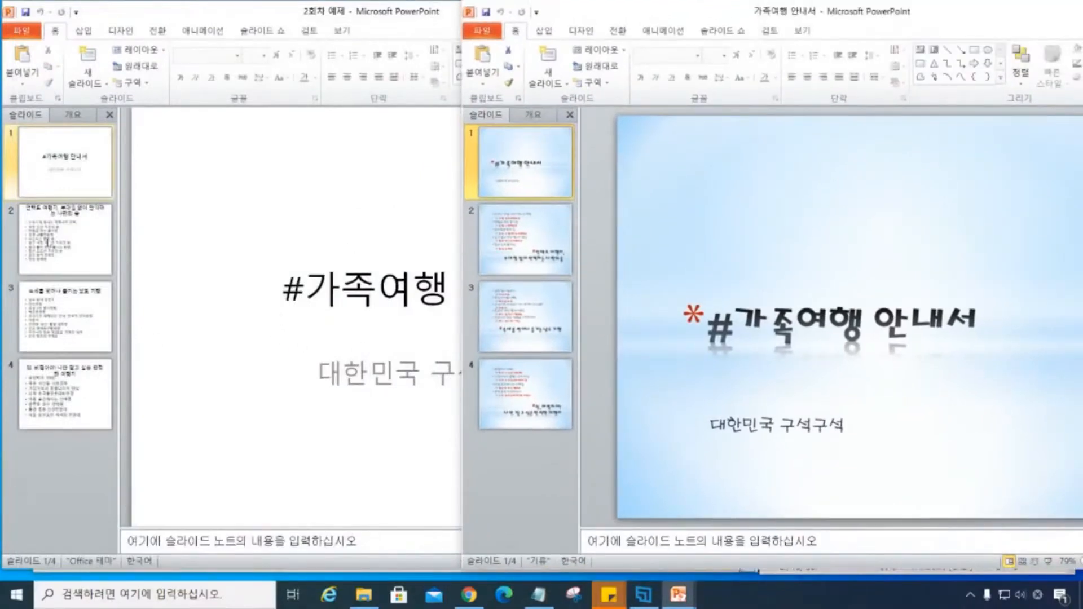
{"action": "left_click", "coordinate": [48, 242]}
{"action": "left_click", "coordinate": [806, 14]}
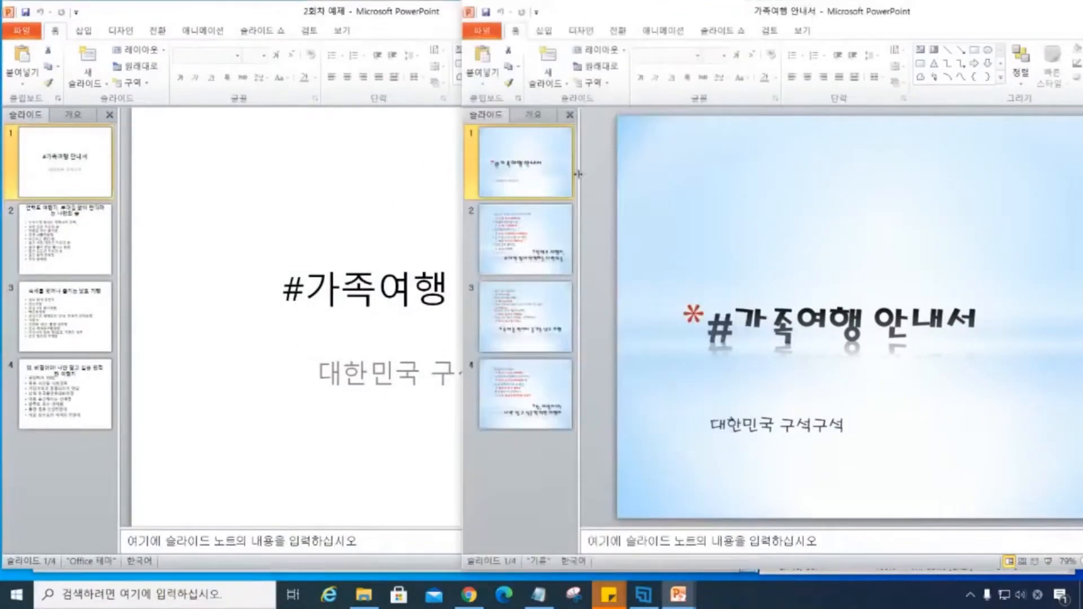
{"action": "mouse_move", "coordinate": [371, 13]}
{"action": "left_mouse_down"}
{"action": "mouse_move", "coordinate": [399, 25]}
{"action": "mouse_move", "coordinate": [377, 21]}
{"action": "left_mouse_up"}
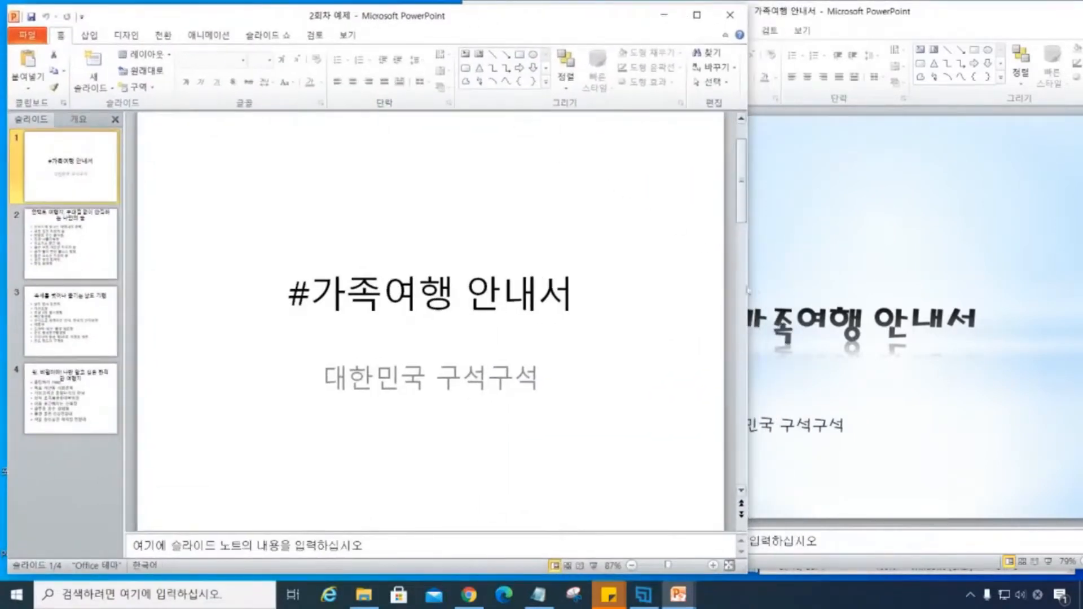
{"action": "scroll", "coordinate": [713, 291], "scroll_direction": "down", "scroll_amount": 1}
{"action": "left_click_drag", "start_coordinate": [747, 289], "coordinate": [543, 240]}
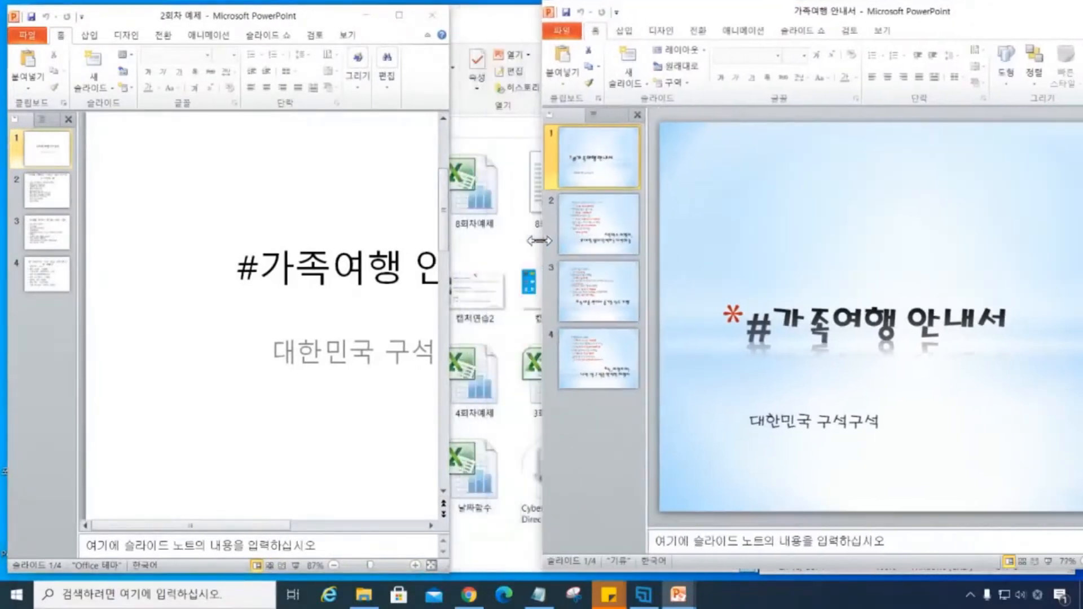
{"action": "left_click", "coordinate": [57, 195]}
{"action": "left_click", "coordinate": [607, 224]}
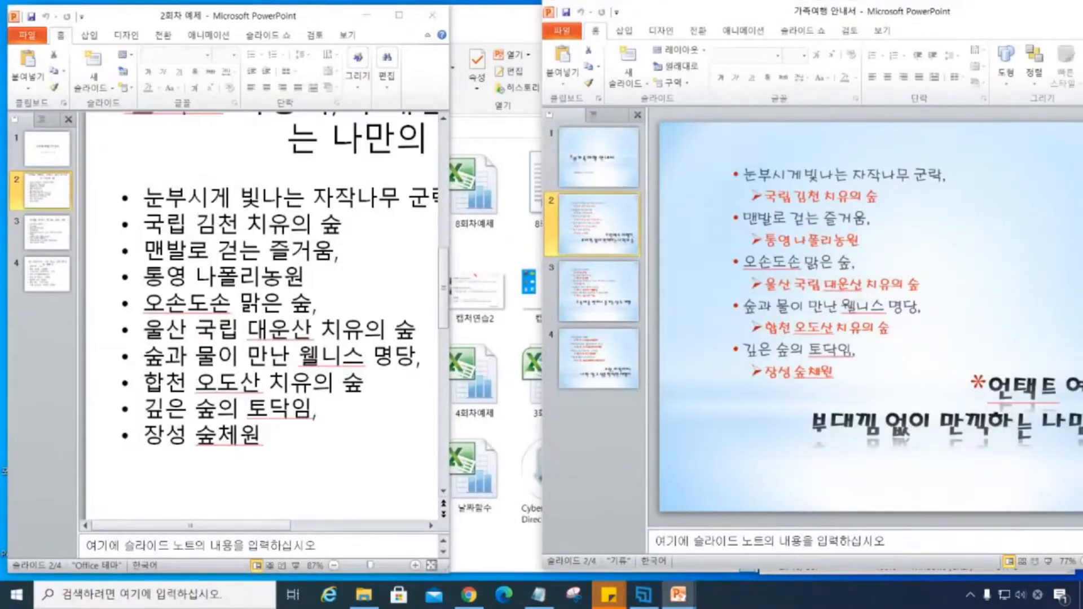
Step: Compare slide 3 in the 2회차 예제 and 가족여행 안내서 presentations and put the 가족여행 안내서 window away
{"action": "left_click", "coordinate": [32, 242]}
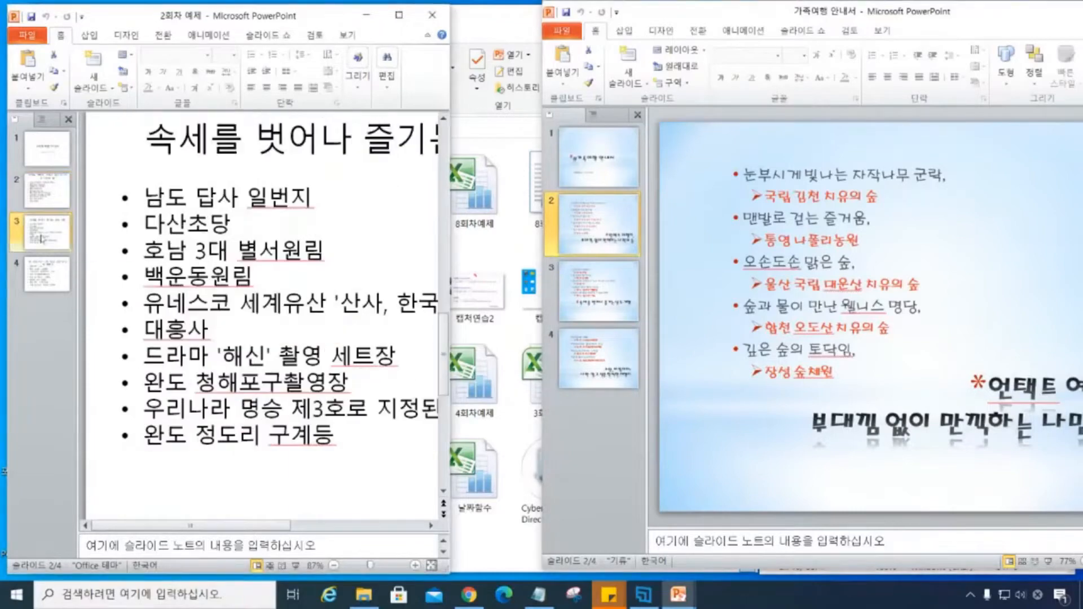
{"action": "left_click", "coordinate": [598, 299]}
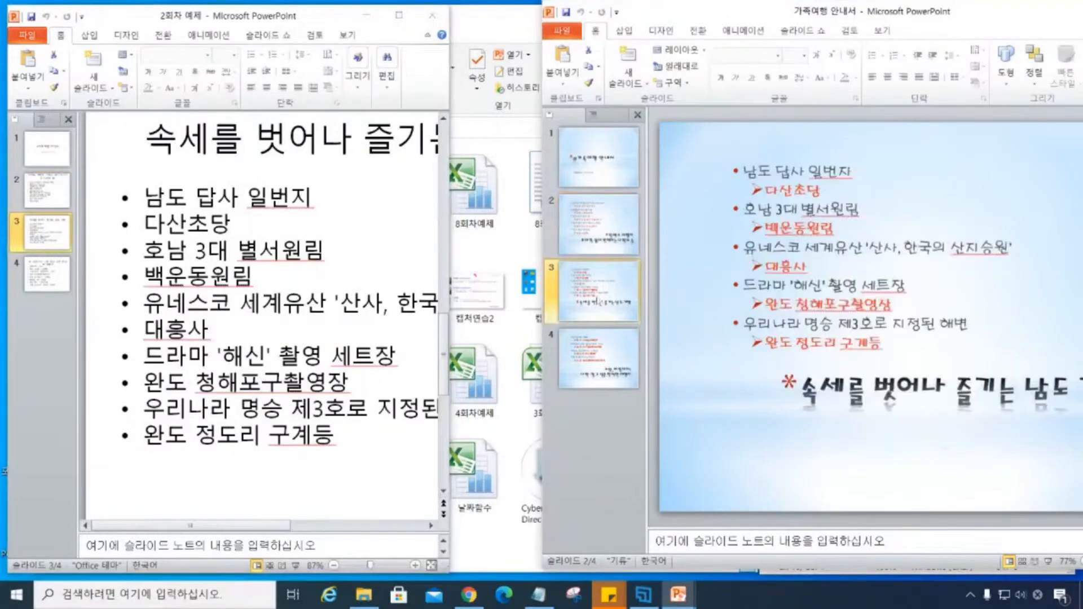
{"action": "left_click_drag", "start_coordinate": [879, 13], "coordinate": [665, 57]}
{"action": "left_click", "coordinate": [801, 54]}
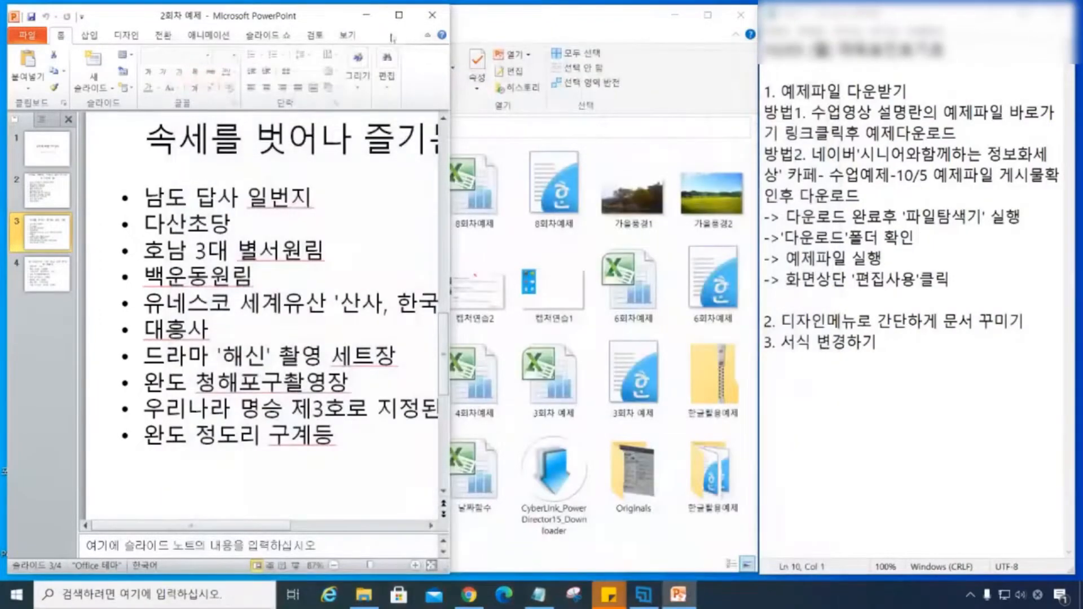
Step: Save a copy of the 2회차 예제 presentation as 가족여행안내서 in the 10월 파워포인트기초 folder under 문서
{"action": "left_click", "coordinate": [396, 17]}
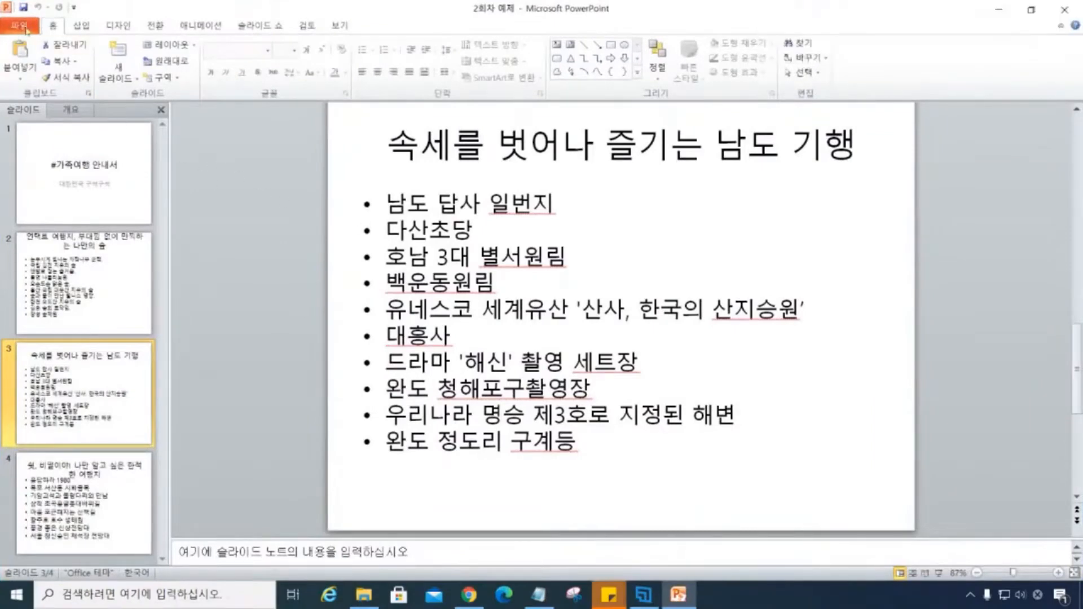
{"action": "left_click", "coordinate": [25, 28]}
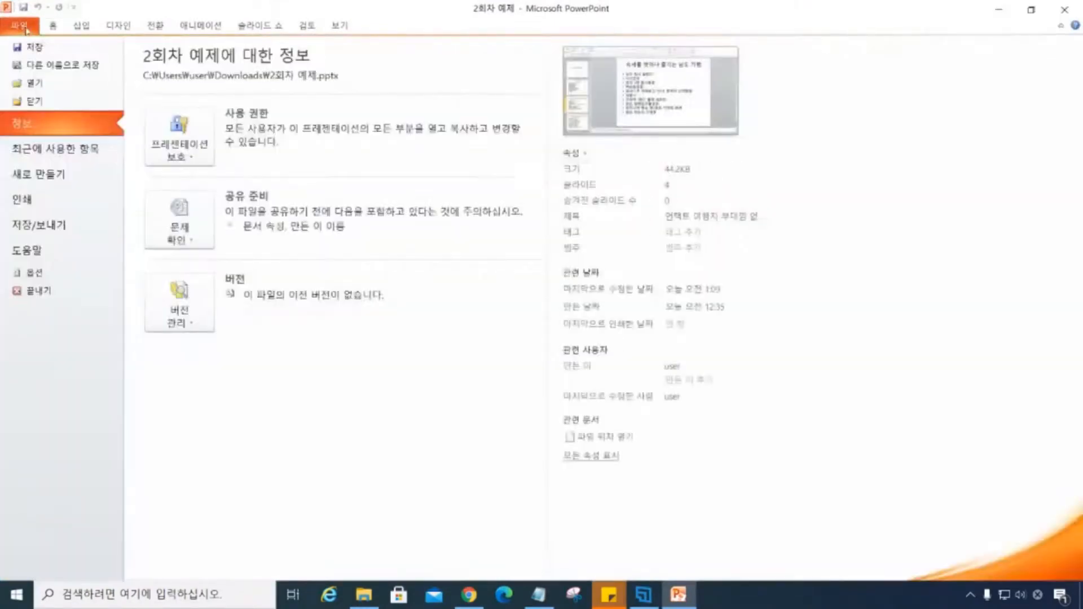
{"action": "left_click", "coordinate": [62, 65]}
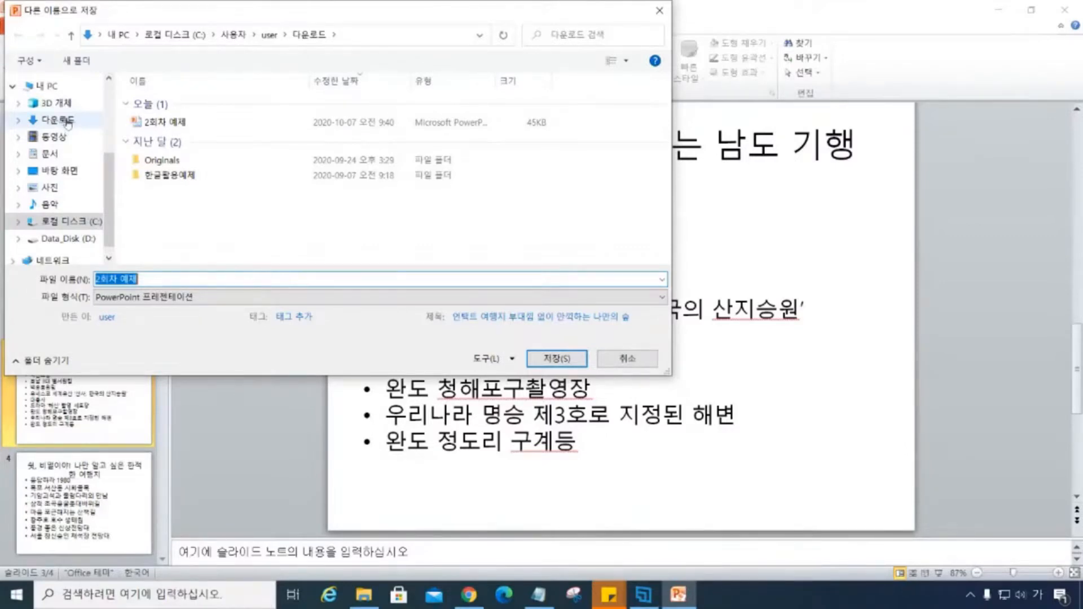
{"action": "left_click", "coordinate": [88, 241]}
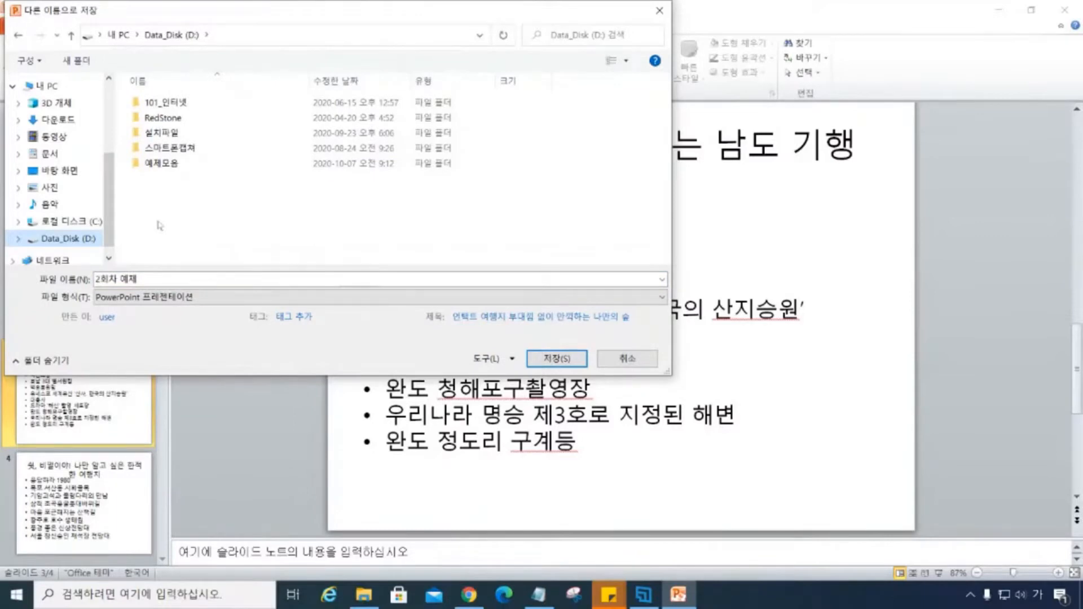
{"action": "left_click", "coordinate": [55, 156]}
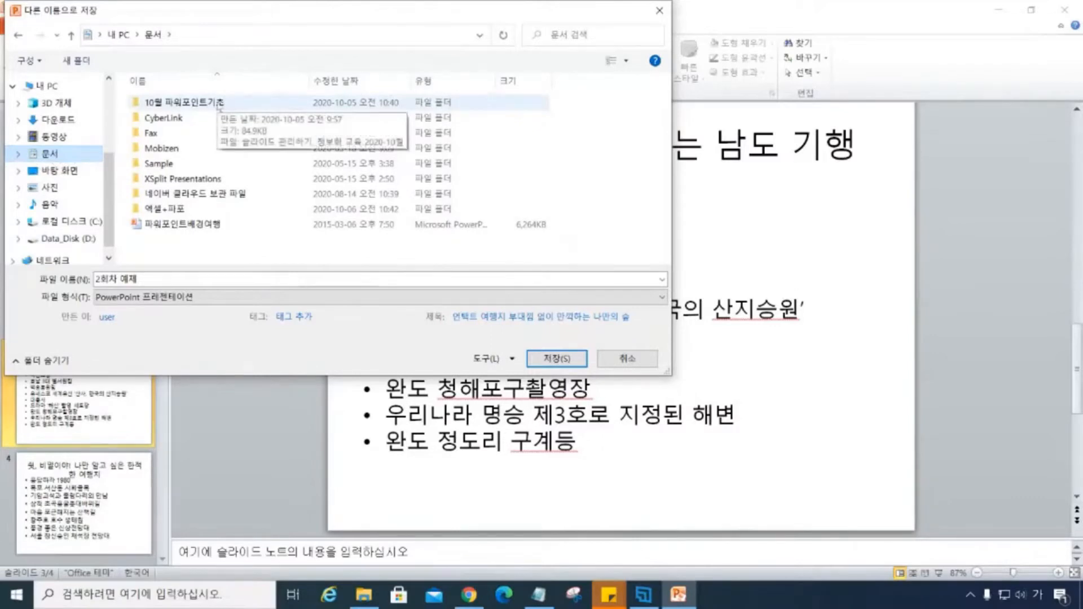
{"action": "double_click", "coordinate": [219, 103]}
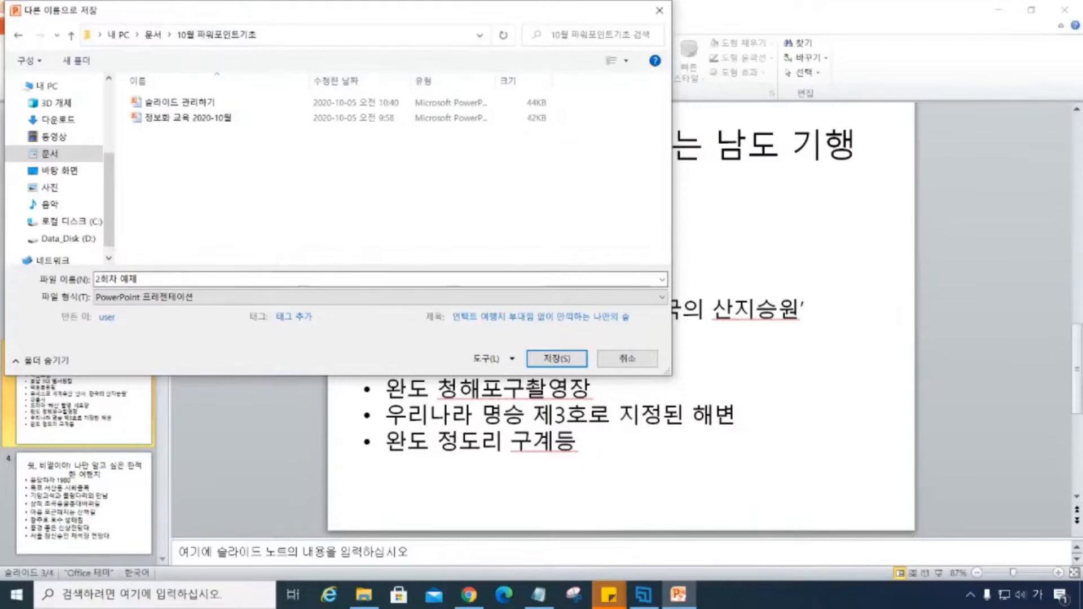
{"action": "left_click", "coordinate": [117, 279]}
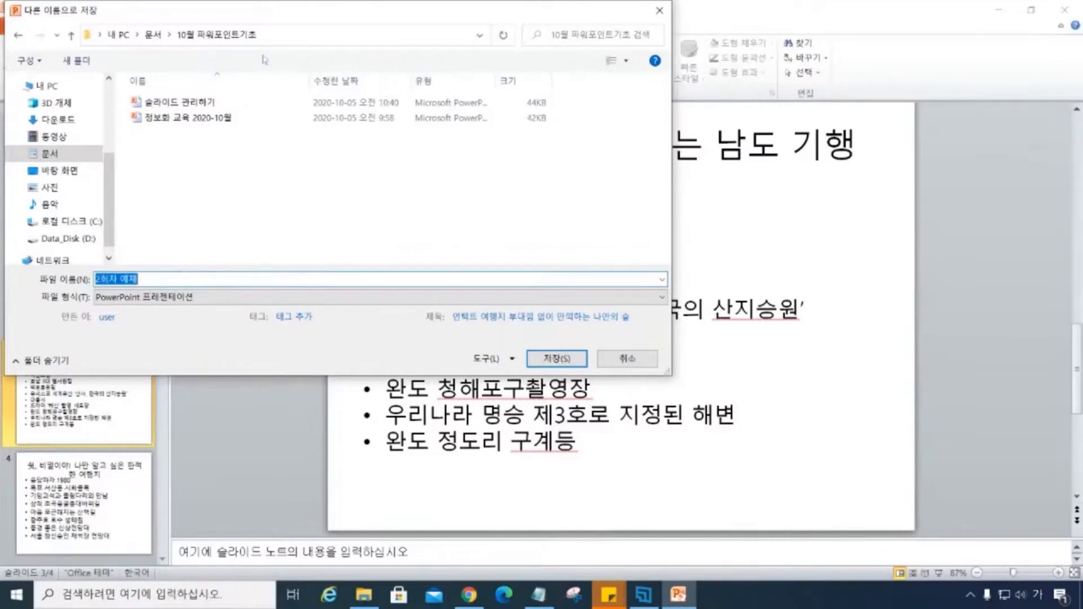
{"action": "left_click_drag", "start_coordinate": [256, 15], "coordinate": [567, 161]}
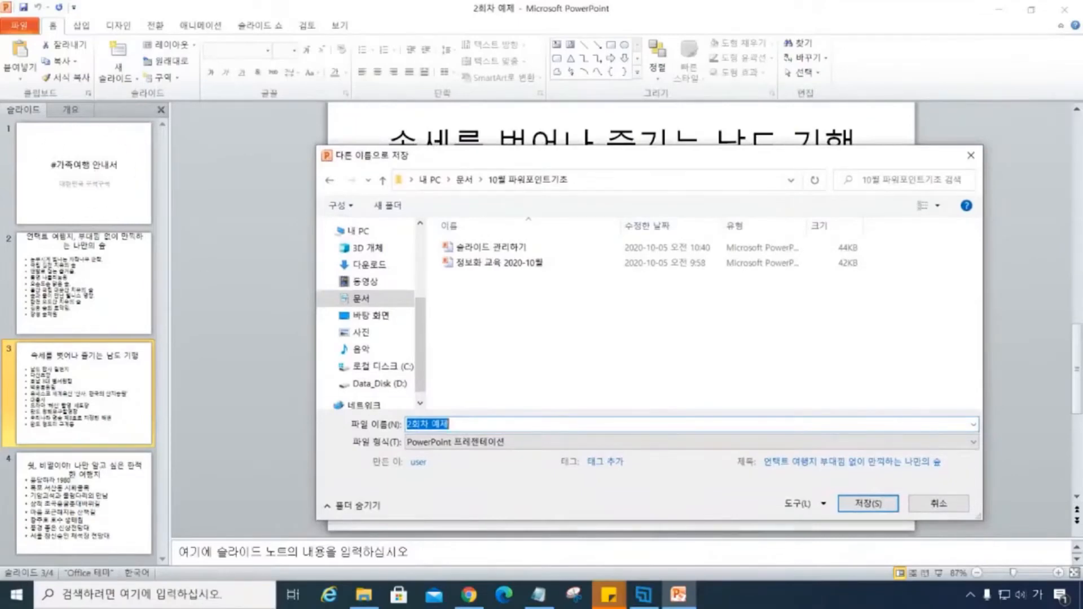
{"action": "type", "text": "가족여행안내서"}
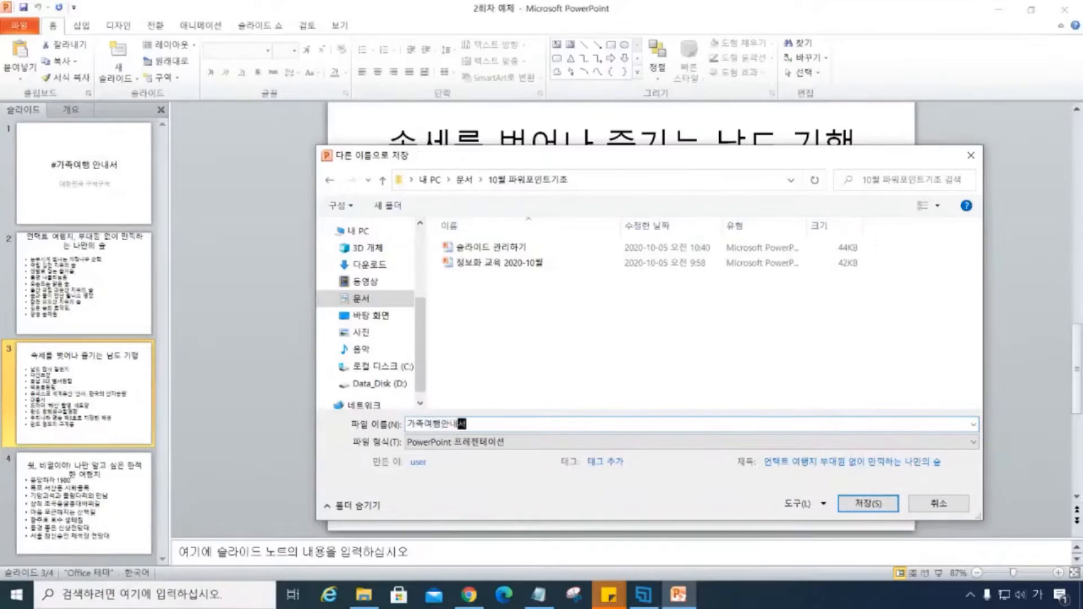
{"action": "left_click", "coordinate": [868, 503]}
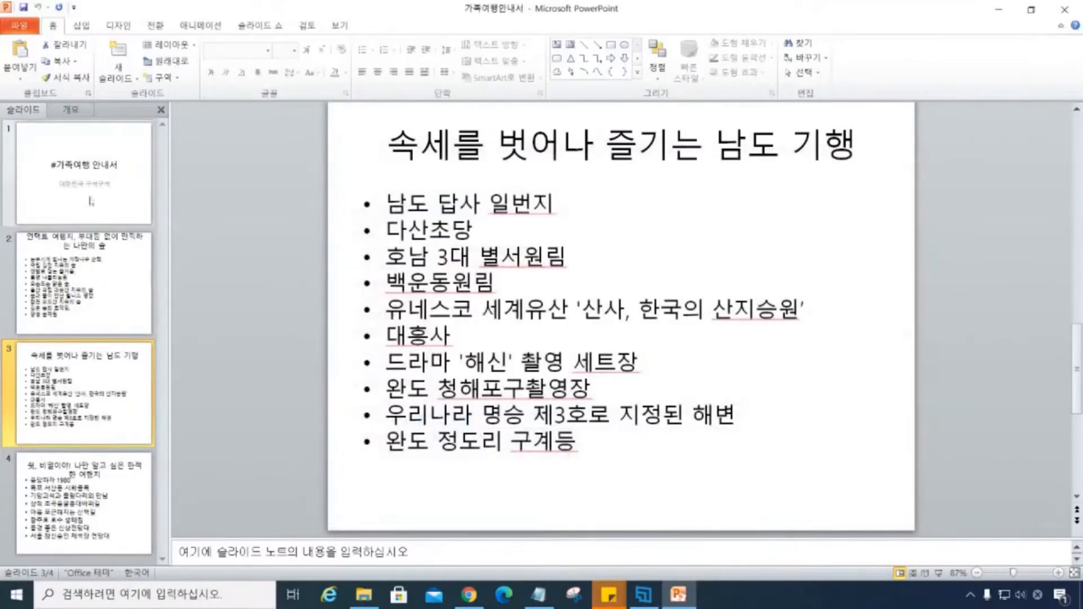
Step: Show slide 1 and resize the presentation window to fill the space beside the notes
{"action": "left_click", "coordinate": [131, 191]}
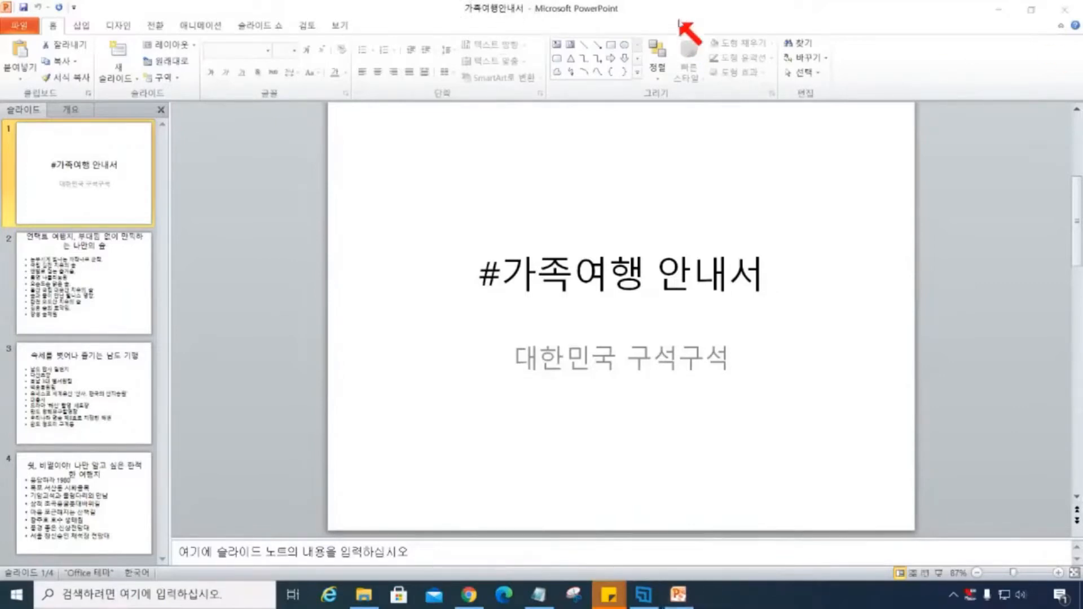
{"action": "left_click", "coordinate": [1036, 14]}
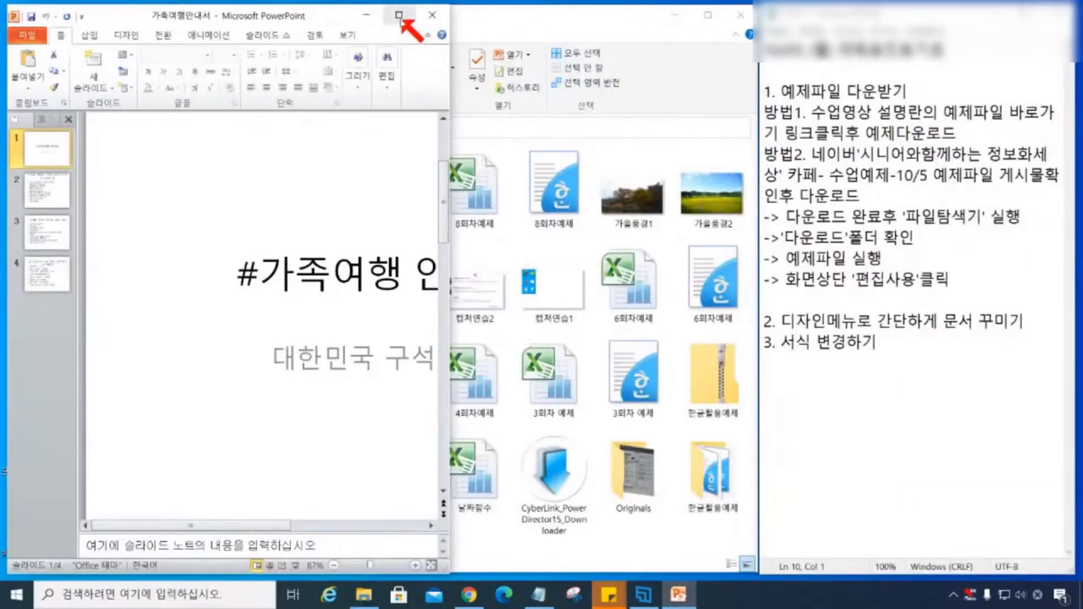
{"action": "left_click_drag", "start_coordinate": [447, 179], "coordinate": [753, 209]}
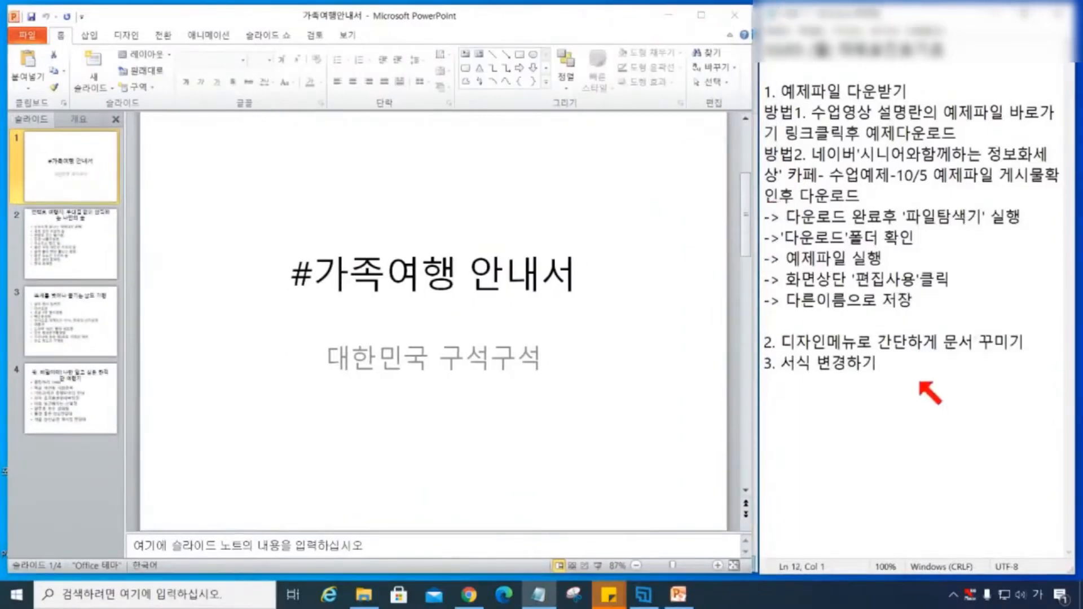
Step: Insert two blank lines below the heading '2. 디자인메뉴로 간단하게 문서 꾸미기' in the notes
{"action": "left_click", "coordinate": [1036, 345]}
{"action": "key", "text": "Return"}
{"action": "key", "text": "Return"}
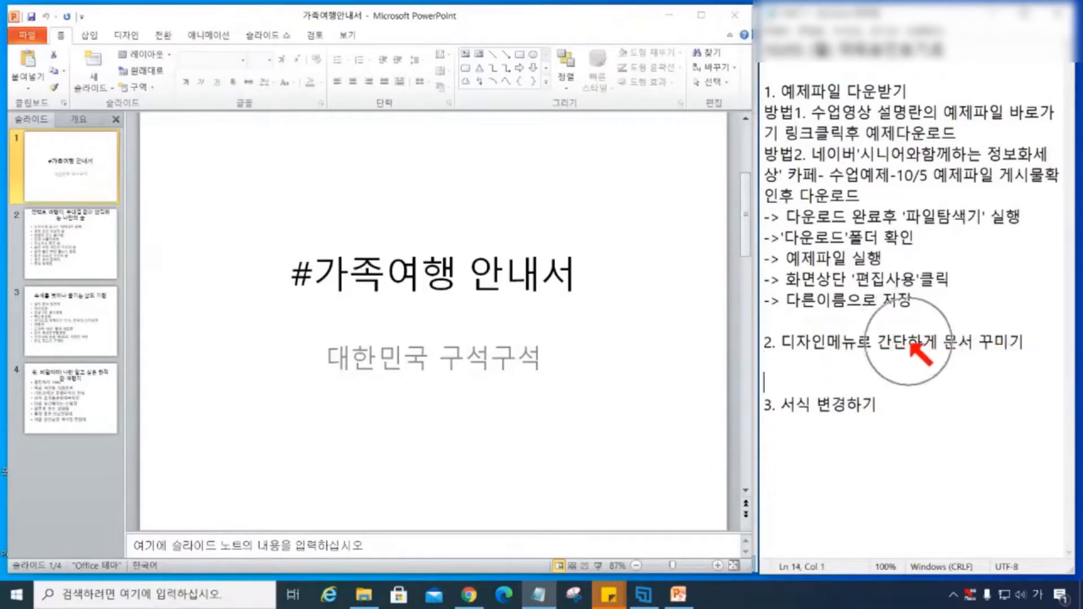
{"action": "left_click", "coordinate": [781, 342]}
{"action": "left_click", "coordinate": [893, 344]}
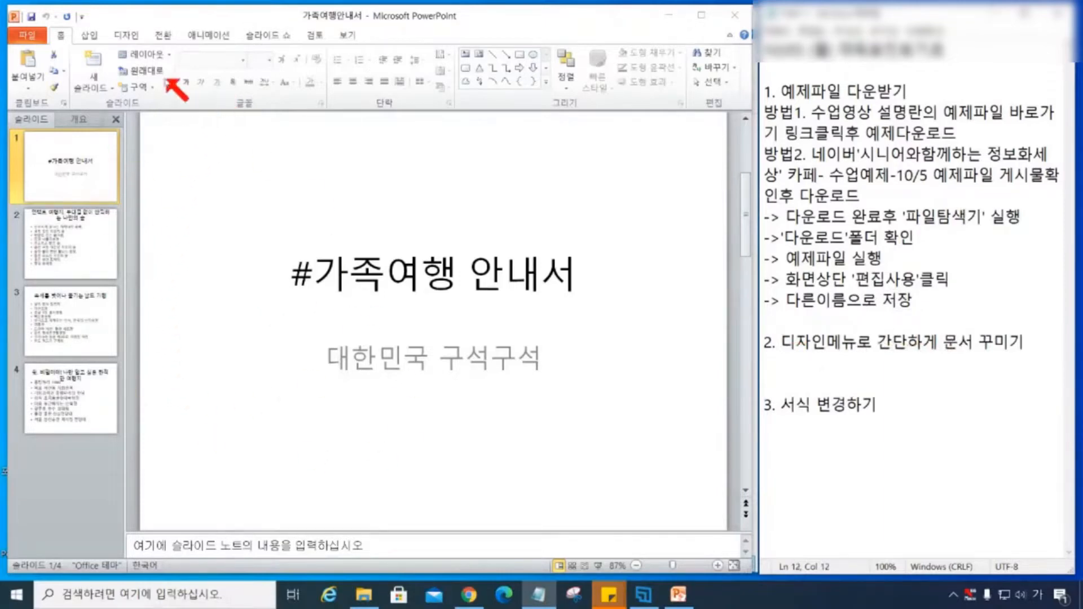
Step: Display the available design themes for the 가족여행안내서 presentation
{"action": "left_click", "coordinate": [131, 37]}
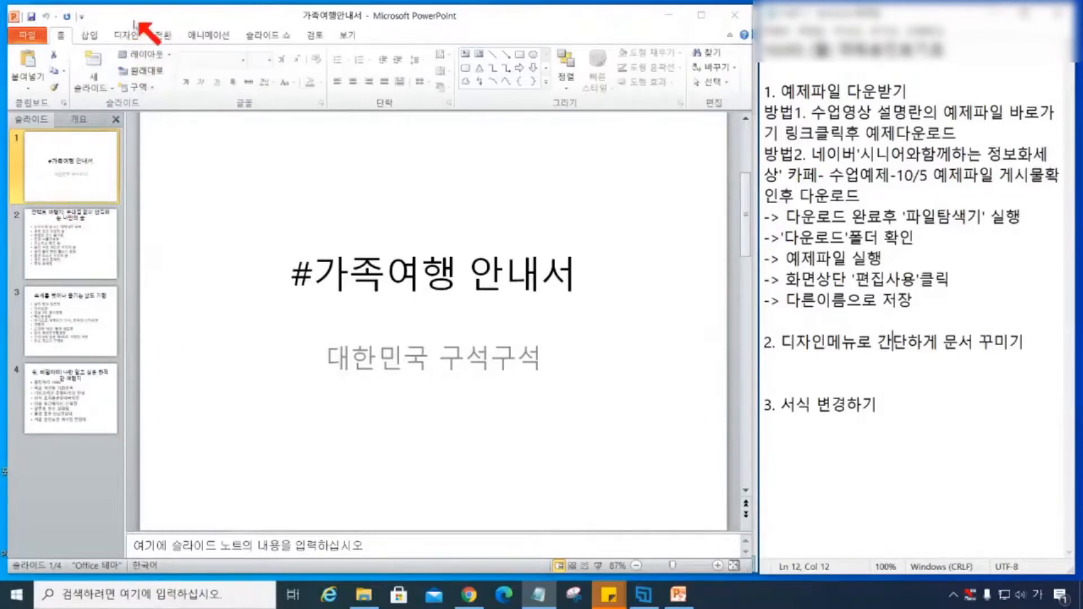
{"action": "left_click", "coordinate": [128, 37]}
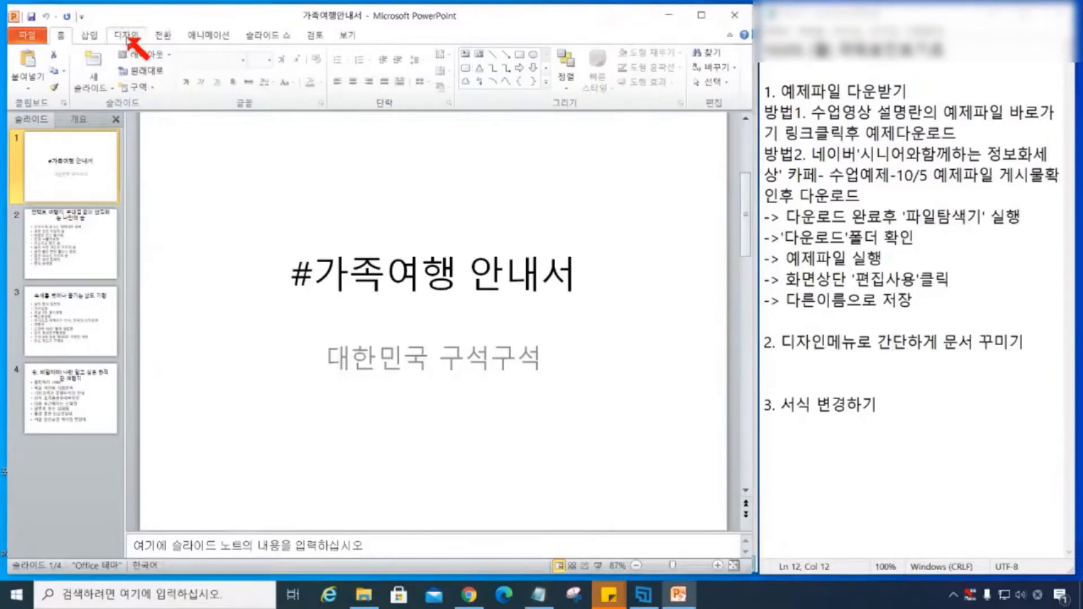
{"action": "left_click", "coordinate": [128, 37]}
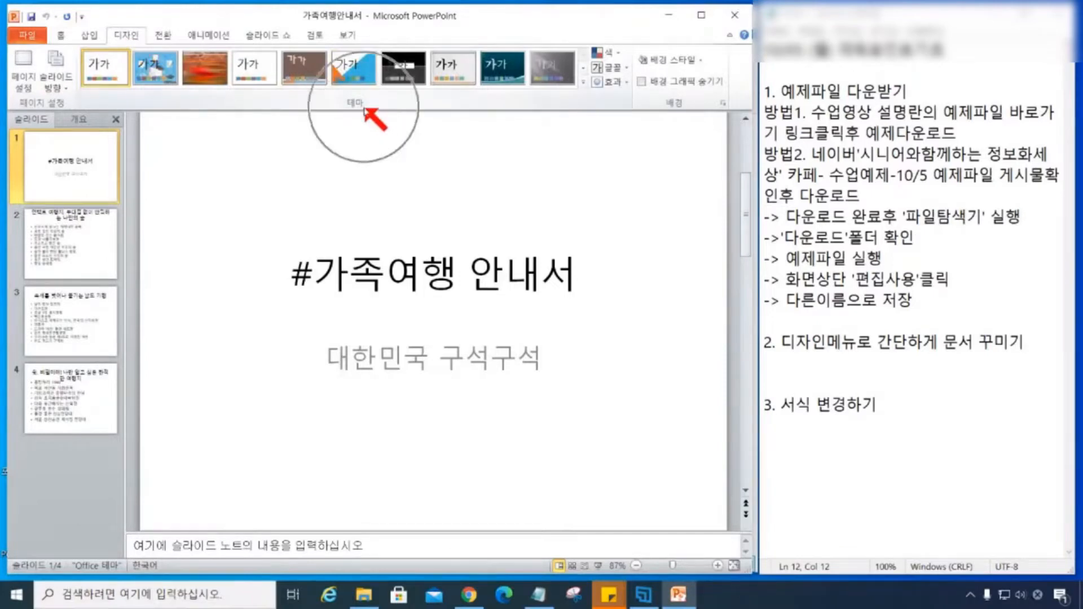
Step: Add the line "->디자인-테마-테마디자인목록 확인" below heading 2 in the notes, followed by a blank line
{"action": "left_click", "coordinate": [841, 366]}
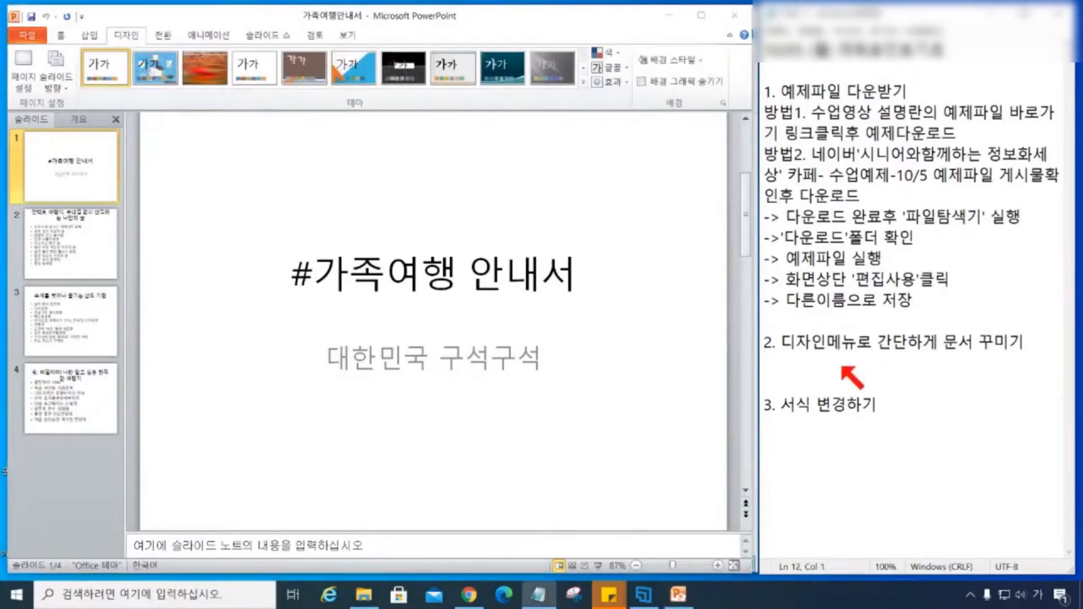
{"action": "type", "text": "->디자인-테마"}
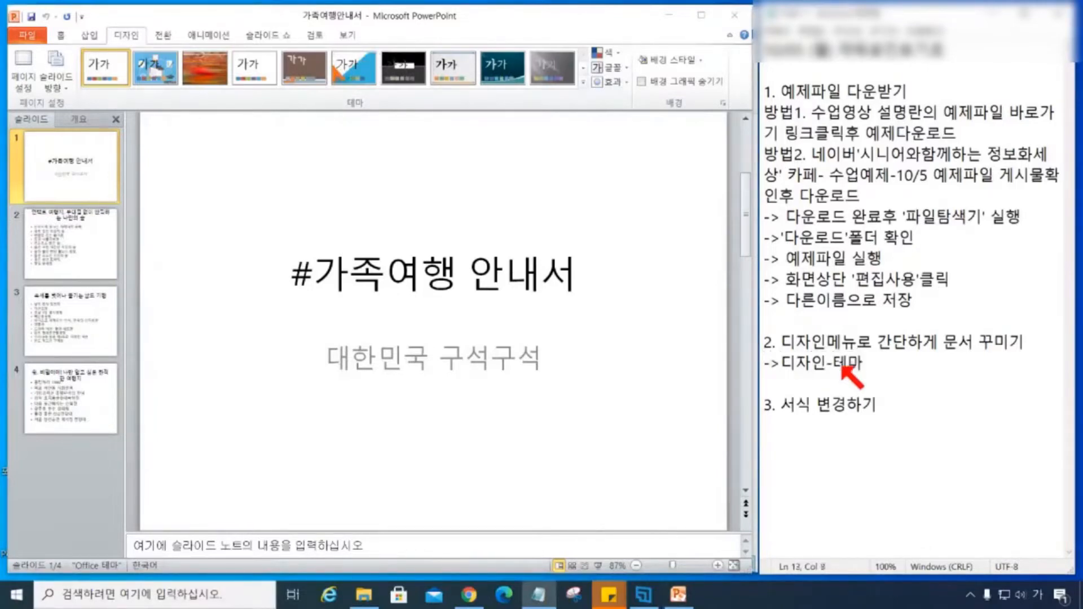
{"action": "type", "text": "-"}
{"action": "type", "text": "ㅌ"}
{"action": "type", "text": "마목"}
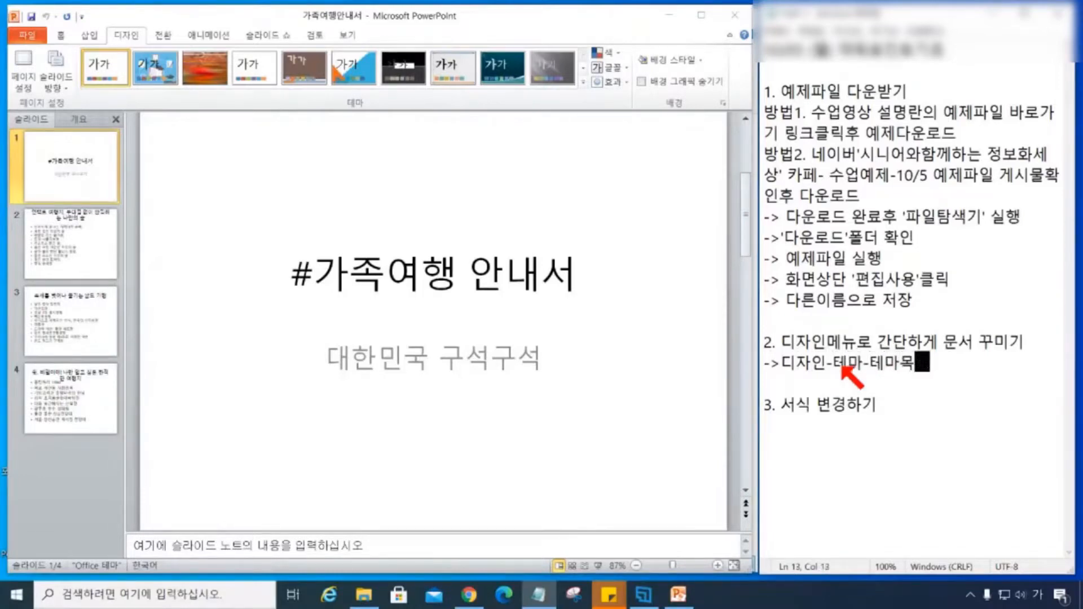
{"action": "type", "text": "록 ㅎㅘㄱㅇ"}
{"action": "key", "text": "Return"}
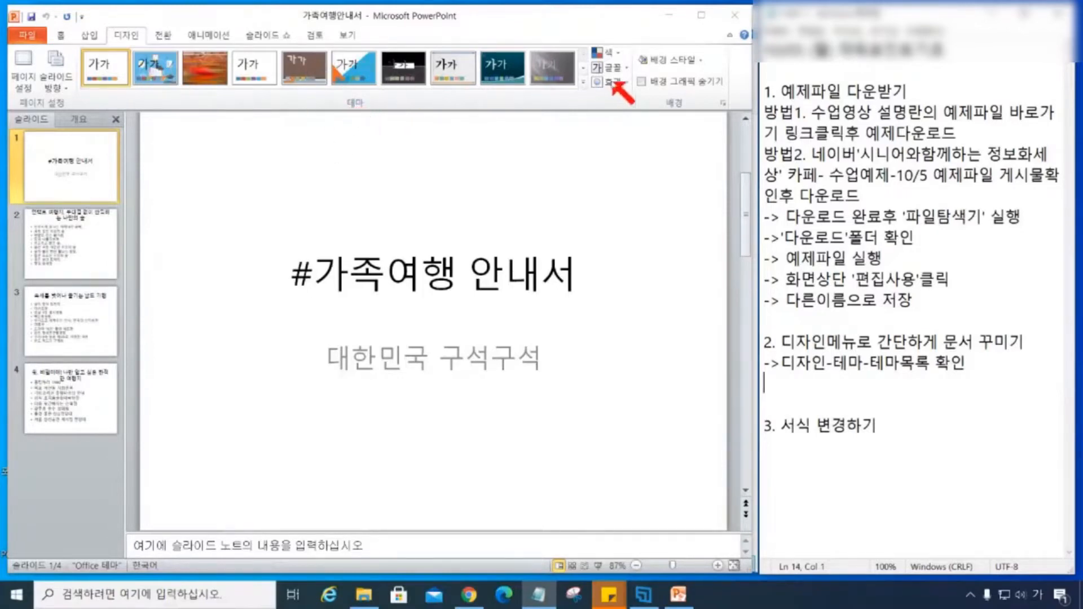
{"action": "left_click", "coordinate": [905, 364]}
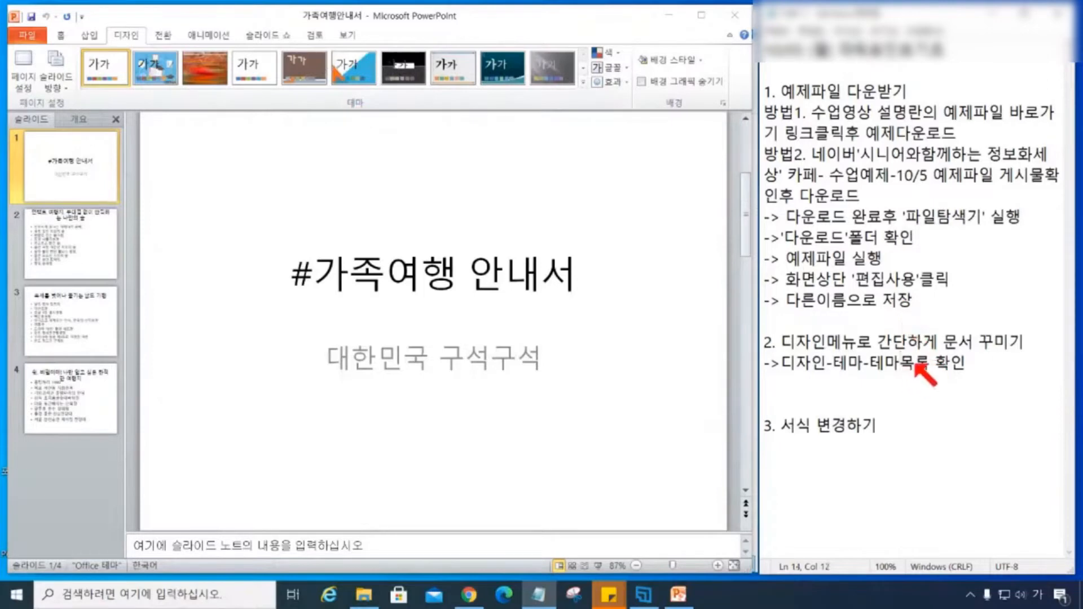
{"action": "type", "text": "디자인"}
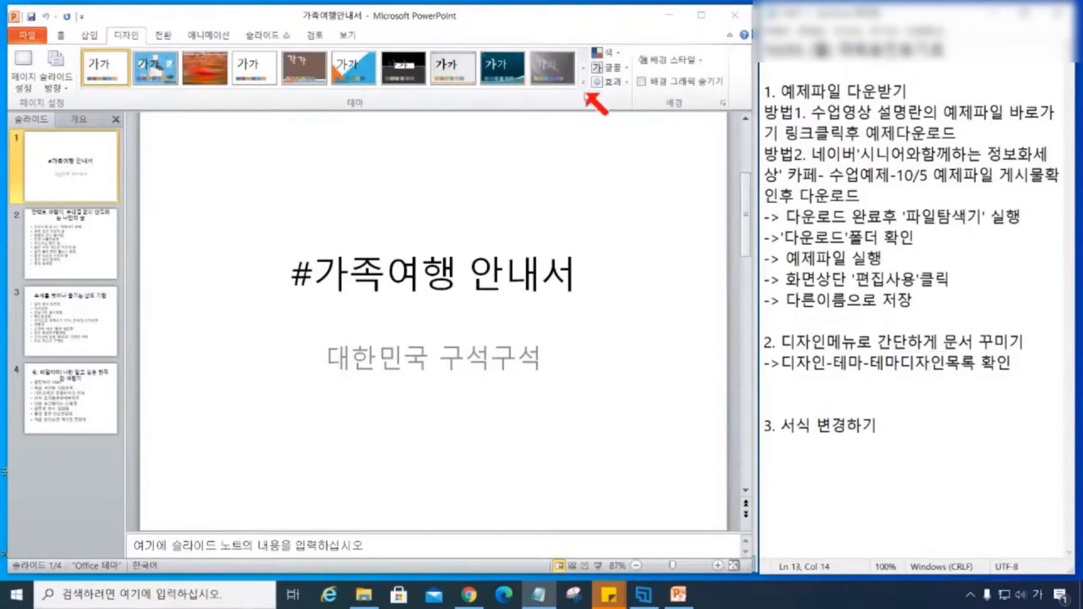
Step: Try the brown built-in 가을 theme on the presentation and undo the theme change
{"action": "left_click", "coordinate": [583, 86]}
{"action": "left_click", "coordinate": [585, 17]}
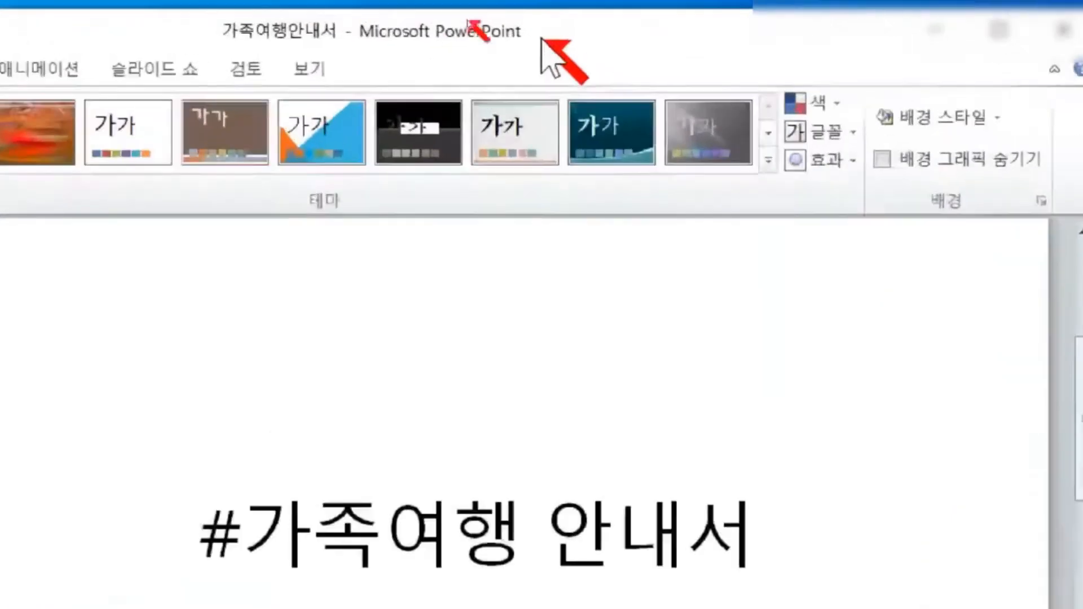
{"action": "left_click", "coordinate": [775, 166]}
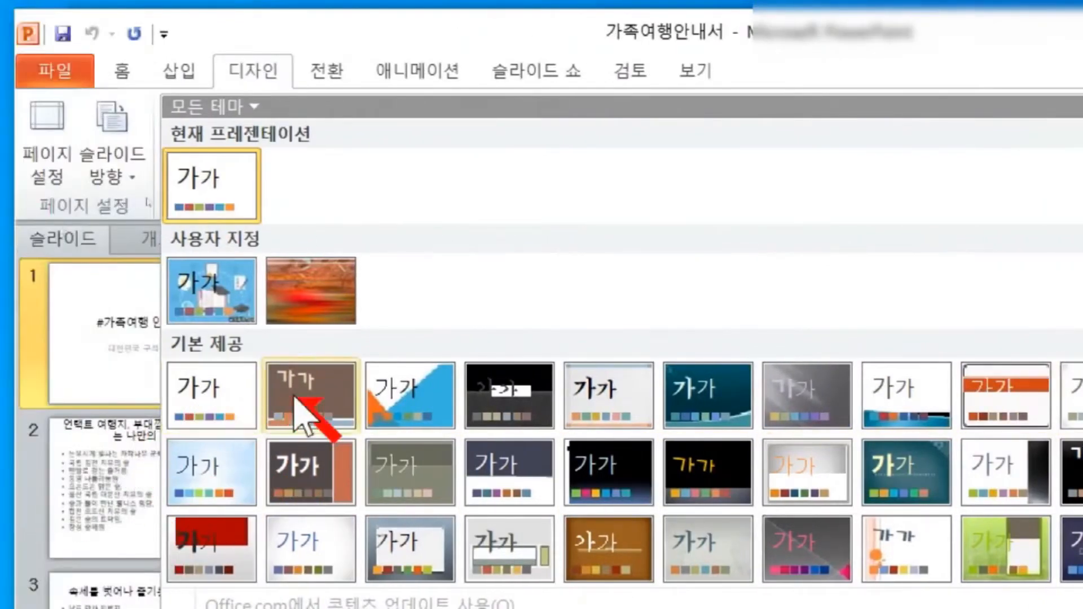
{"action": "left_click", "coordinate": [294, 398]}
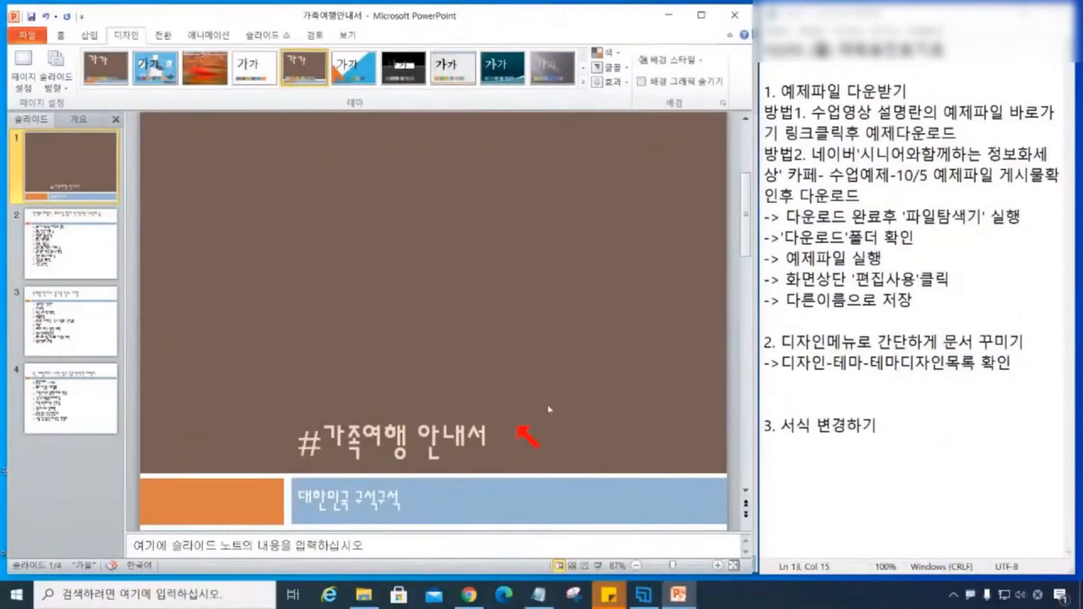
{"action": "left_click", "coordinate": [503, 382]}
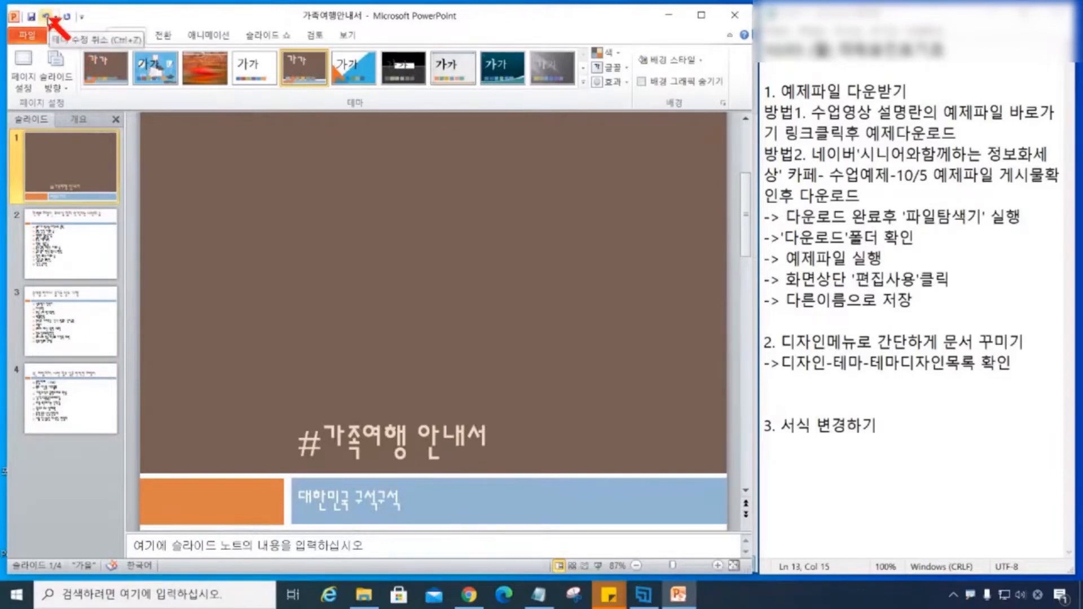
{"action": "left_click", "coordinate": [47, 18]}
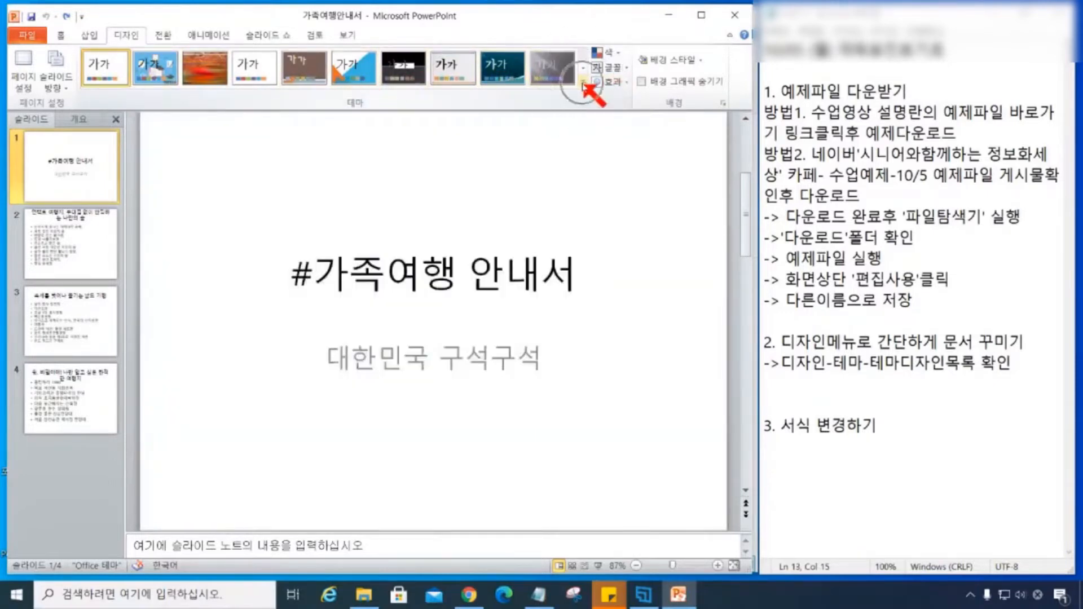
Step: Apply the blue and orange built-in 각 theme to the presentation and check it on slide 2
{"action": "left_click", "coordinate": [583, 84]}
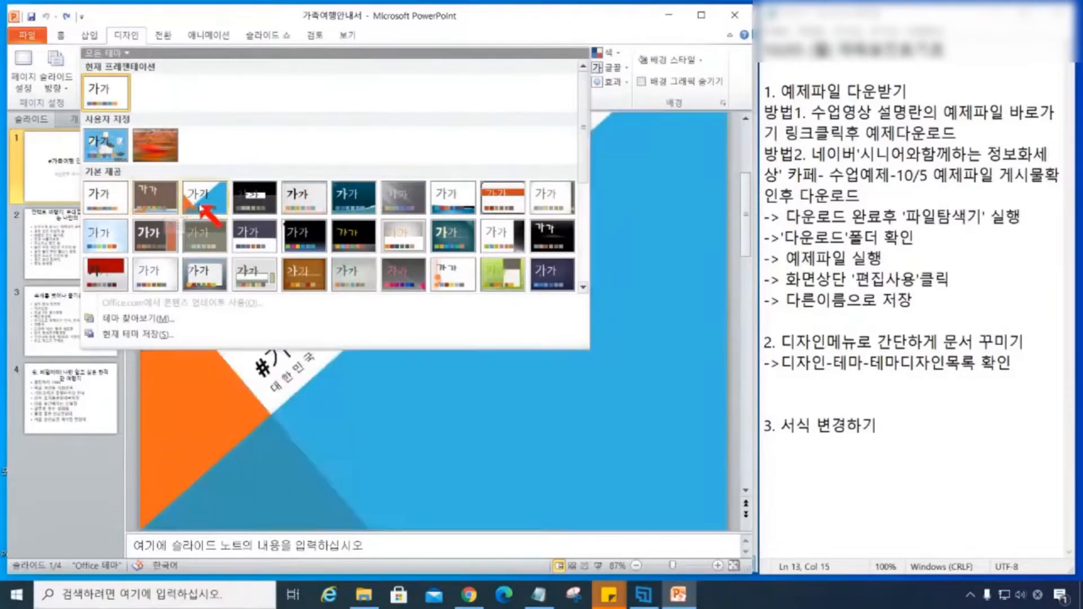
{"action": "left_click", "coordinate": [202, 205]}
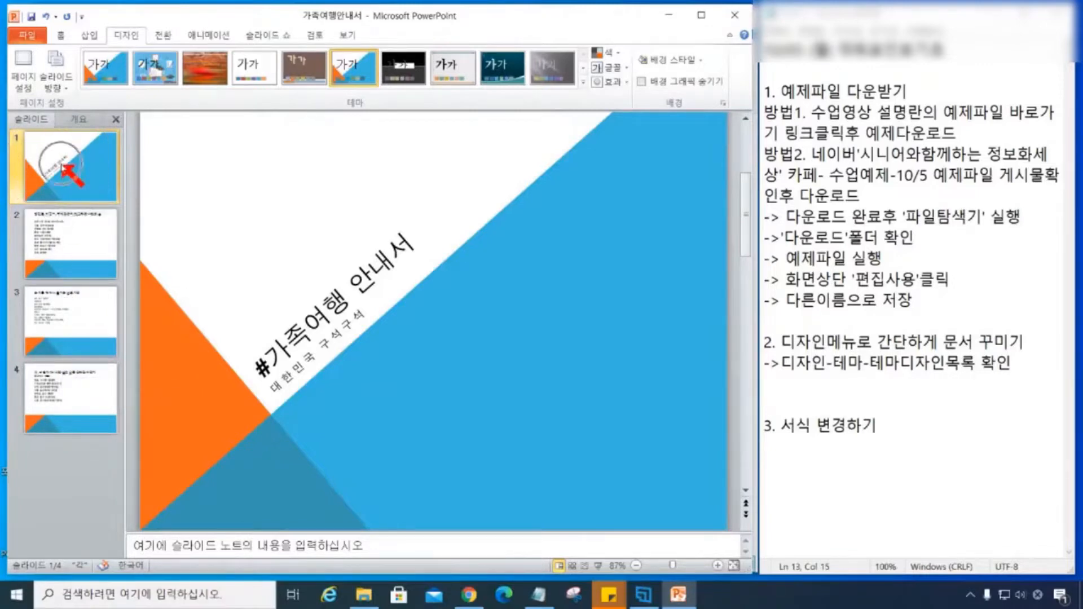
{"action": "left_click", "coordinate": [59, 238]}
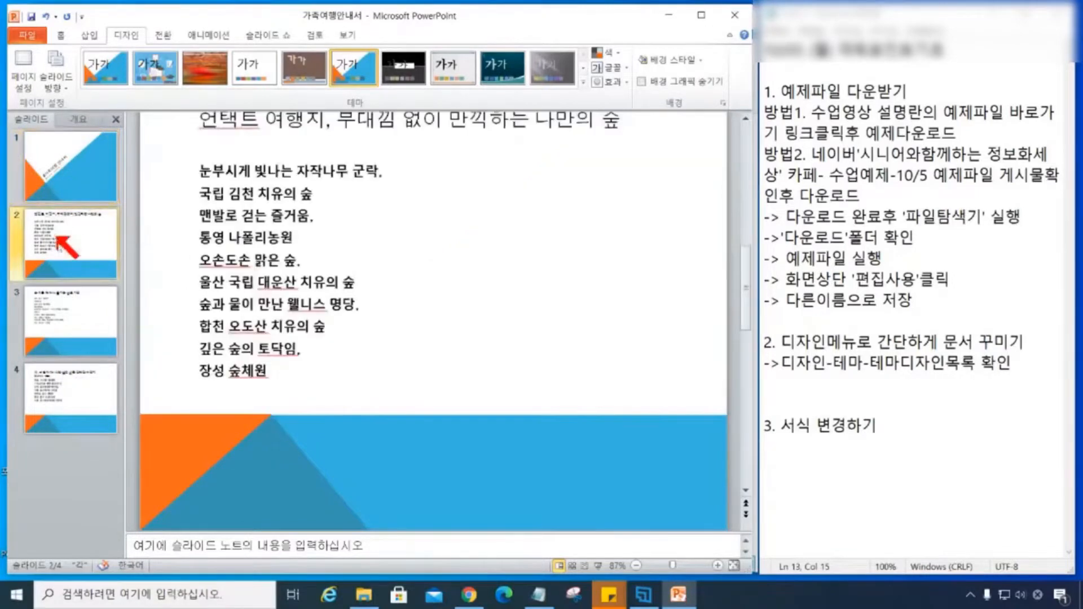
Step: Check how the blue and orange 각 theme looks on each of the four slides, from the title slide to slide 4
{"action": "left_click", "coordinate": [72, 331]}
{"action": "left_click", "coordinate": [75, 418]}
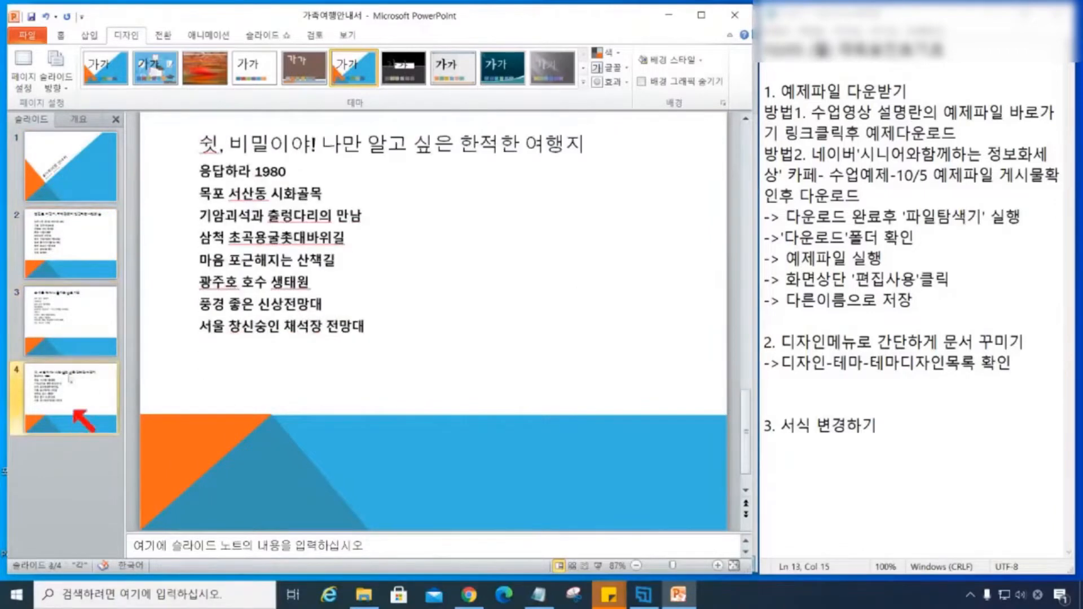
{"action": "left_click", "coordinate": [73, 175]}
{"action": "left_click", "coordinate": [77, 226]}
{"action": "left_click", "coordinate": [73, 299]}
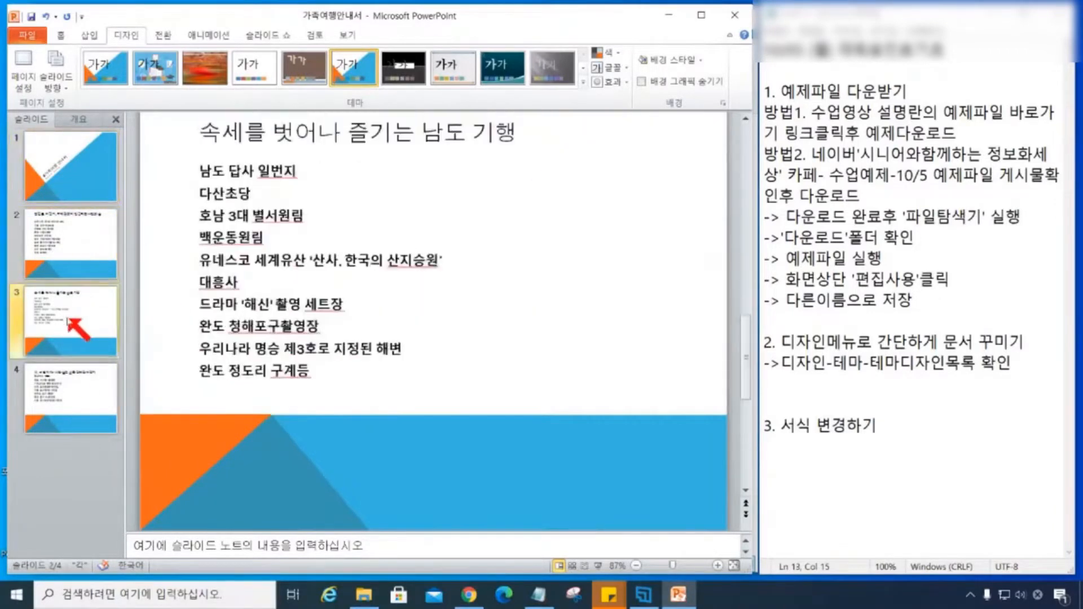
{"action": "left_click", "coordinate": [68, 381]}
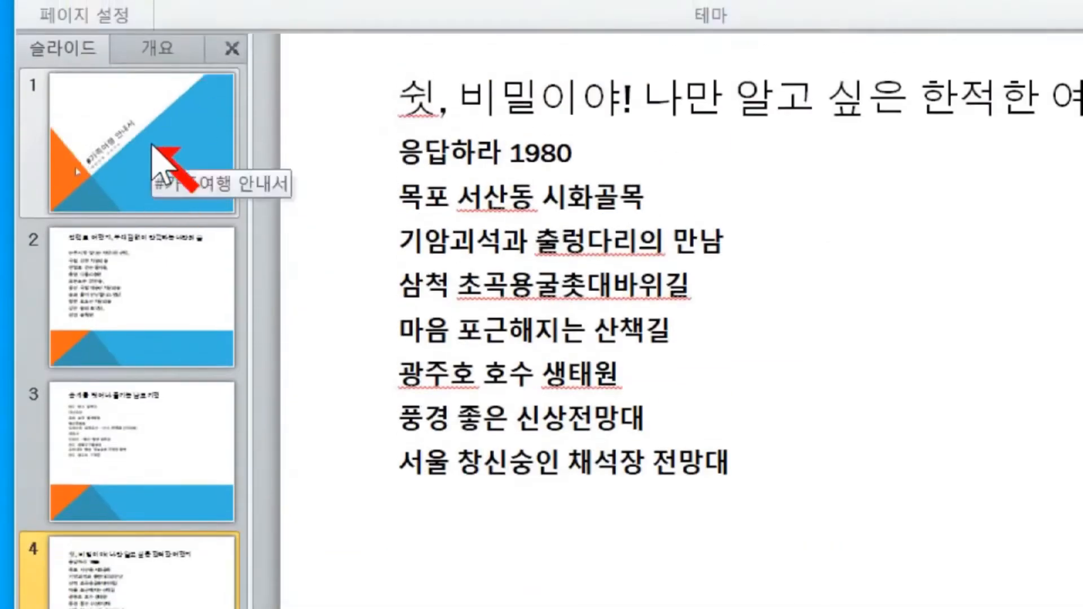
{"action": "left_click", "coordinate": [157, 169]}
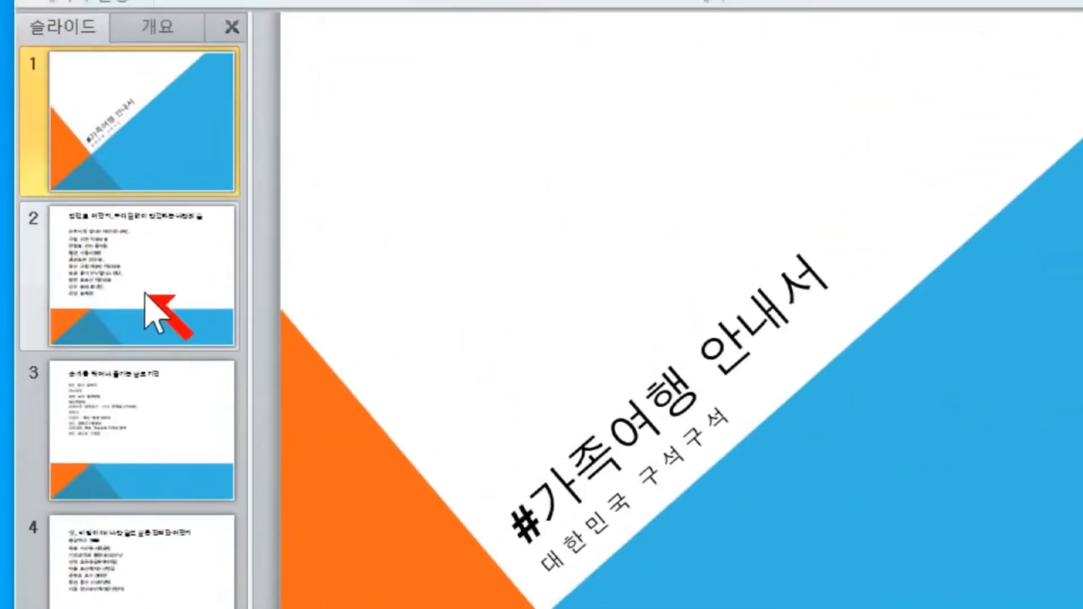
{"action": "left_click", "coordinate": [146, 294]}
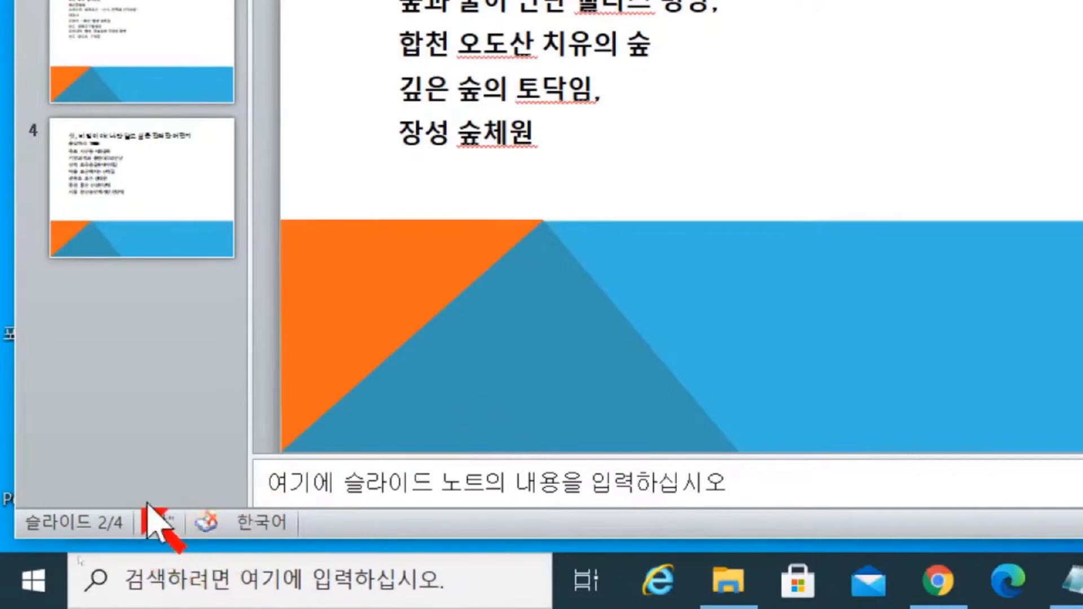
Step: Apply the plain white built-in Office 테마 theme to the presentation and fit the slide to the window
{"action": "key", "text": "ctrl"}
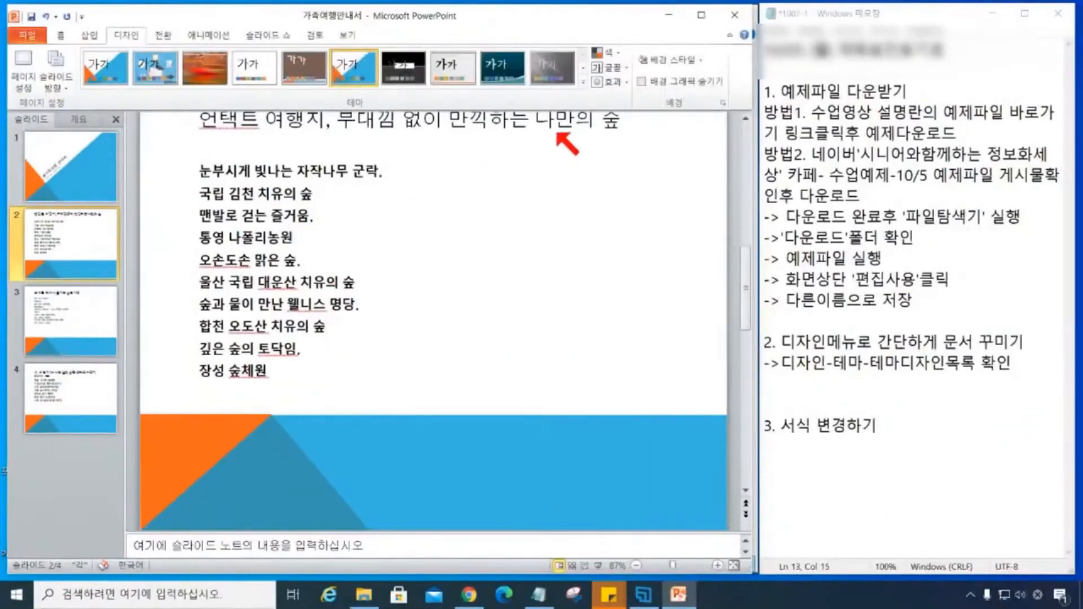
{"action": "key", "text": "ctrl"}
{"action": "left_click", "coordinate": [585, 83]}
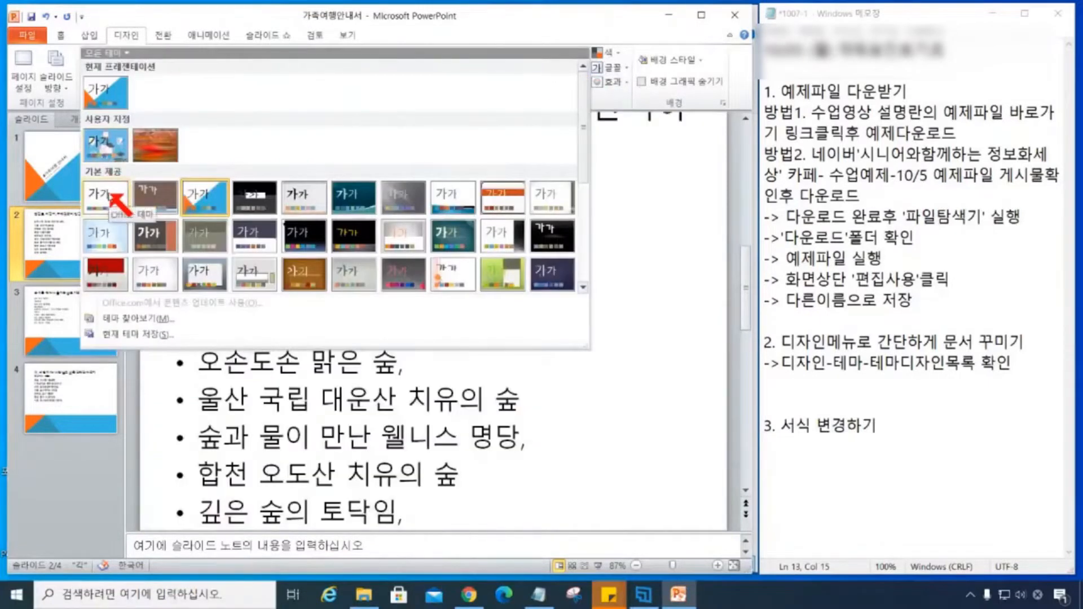
{"action": "left_click", "coordinate": [111, 194]}
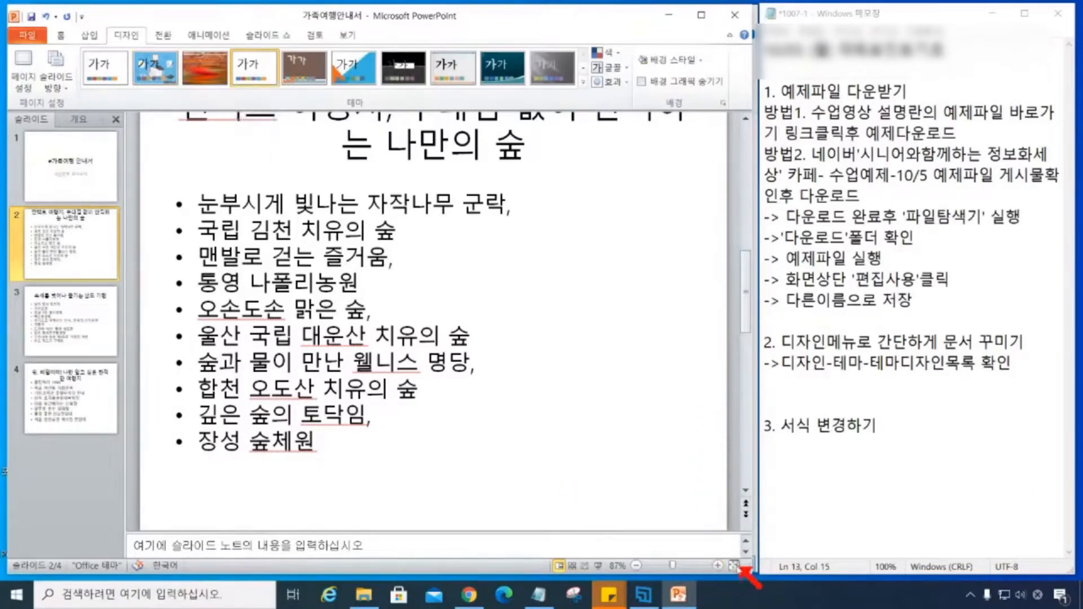
{"action": "left_click", "coordinate": [736, 566]}
{"action": "left_click", "coordinate": [734, 565]}
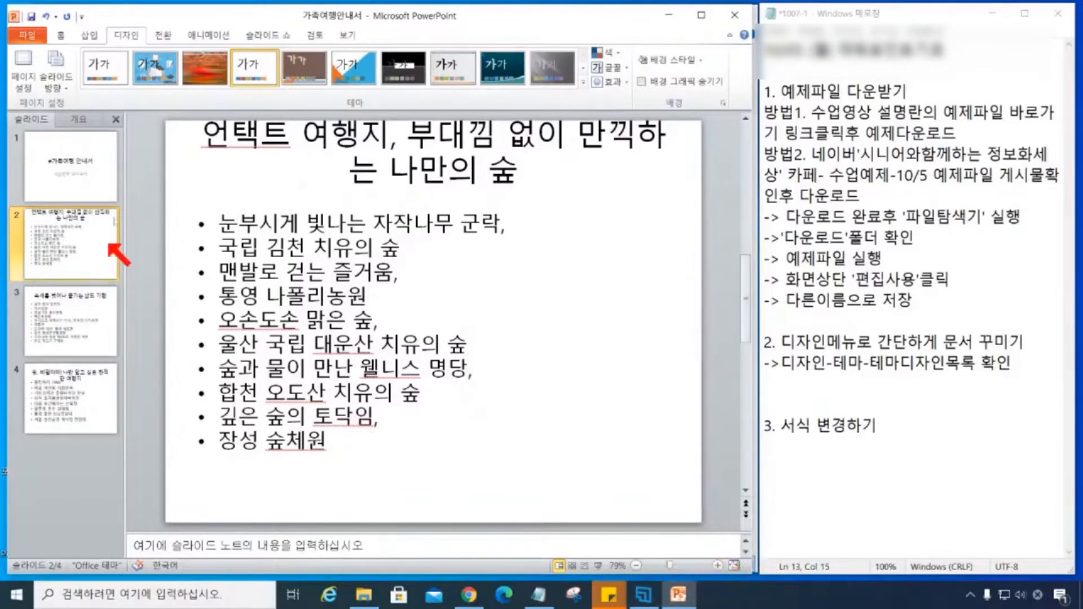
Step: Go through slides 1 to 4 to examine the titles and bulleted text under the plain Office theme
{"action": "left_click", "coordinate": [53, 160]}
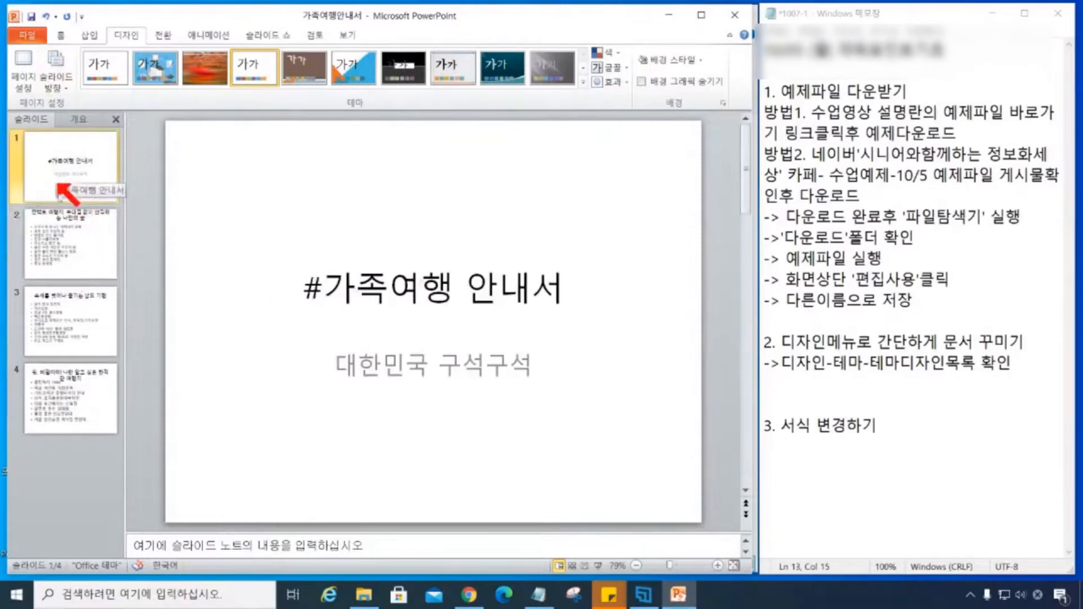
{"action": "left_click", "coordinate": [70, 242]}
{"action": "left_click", "coordinate": [69, 316]}
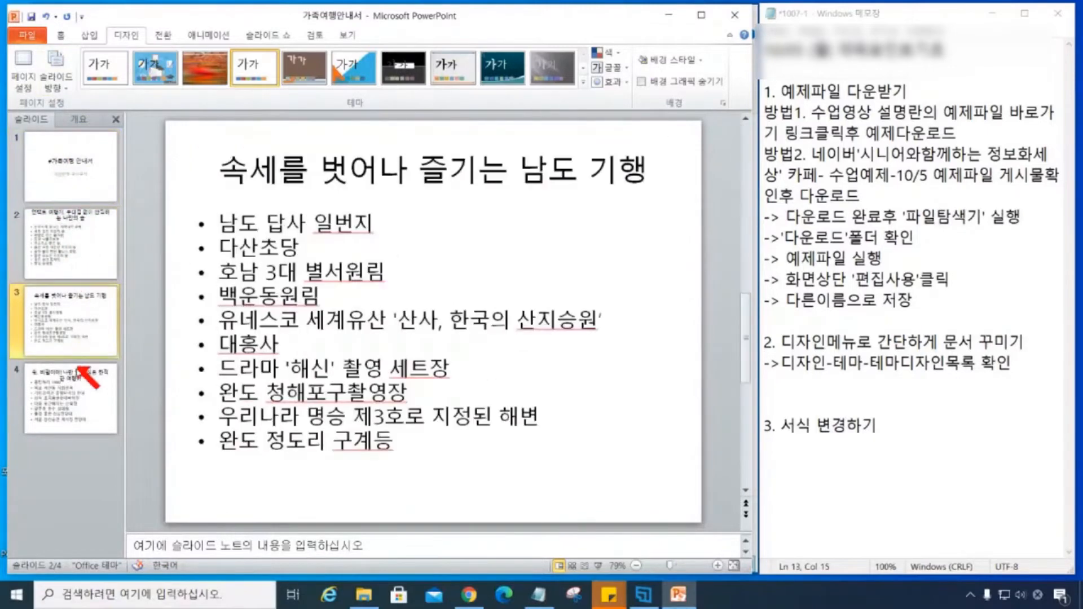
{"action": "left_click", "coordinate": [79, 367]}
{"action": "left_click", "coordinate": [79, 178]}
{"action": "left_click", "coordinate": [76, 248]}
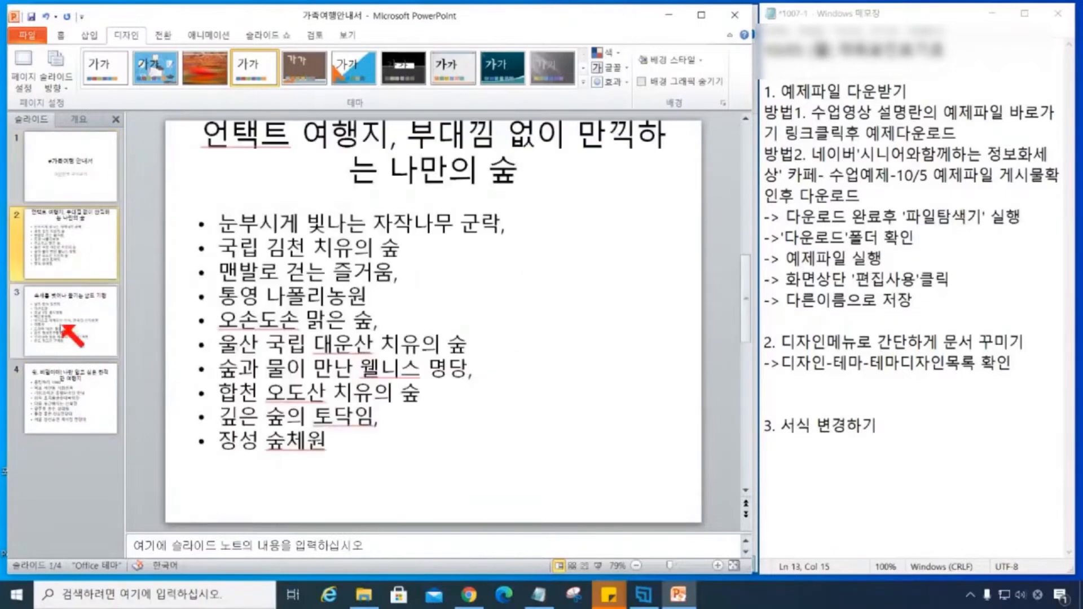
{"action": "left_click", "coordinate": [63, 327]}
{"action": "left_click", "coordinate": [67, 394]}
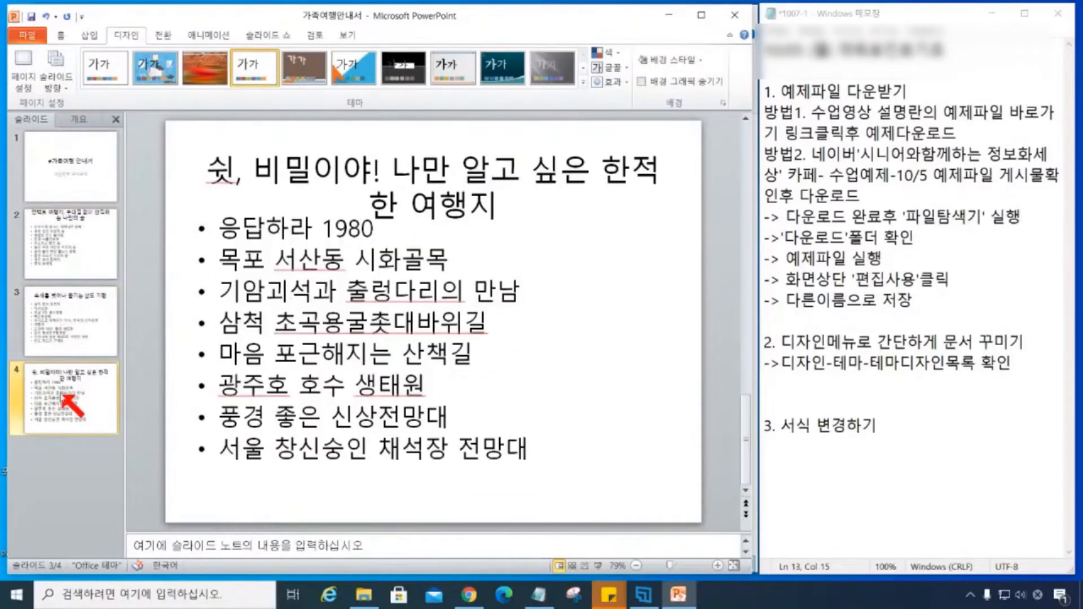
{"action": "left_click", "coordinate": [340, 303]}
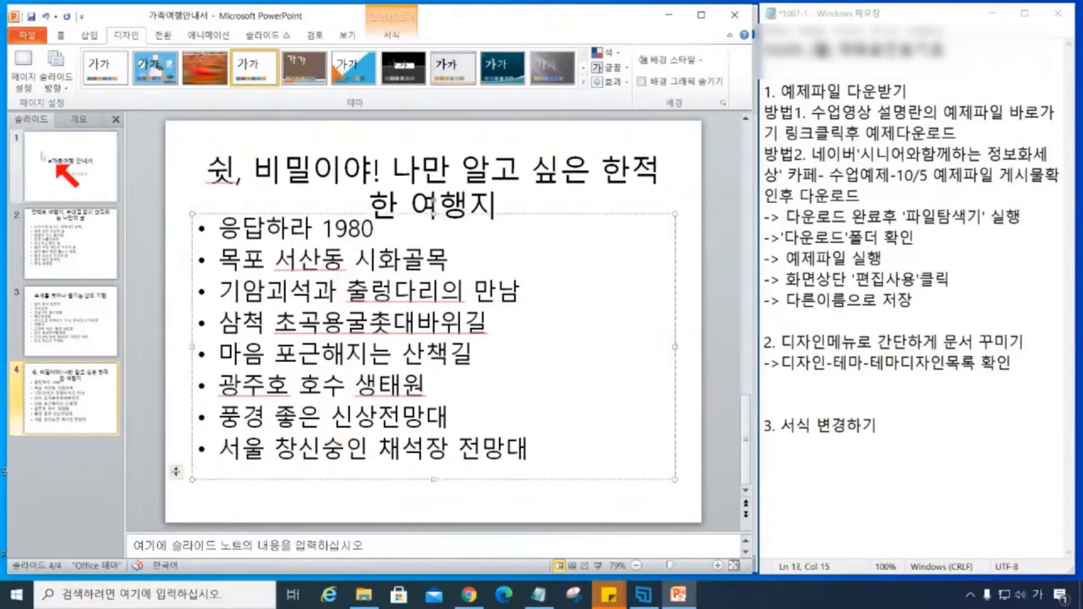
{"action": "left_click", "coordinate": [78, 335]}
{"action": "left_click", "coordinate": [72, 387]}
{"action": "left_click", "coordinate": [76, 319]}
{"action": "left_click", "coordinate": [75, 245]}
{"action": "left_click", "coordinate": [75, 313]}
{"action": "left_click", "coordinate": [71, 395]}
{"action": "left_click", "coordinate": [72, 318]}
{"action": "left_click", "coordinate": [71, 260]}
{"action": "left_click", "coordinate": [71, 309]}
{"action": "left_click", "coordinate": [72, 394]}
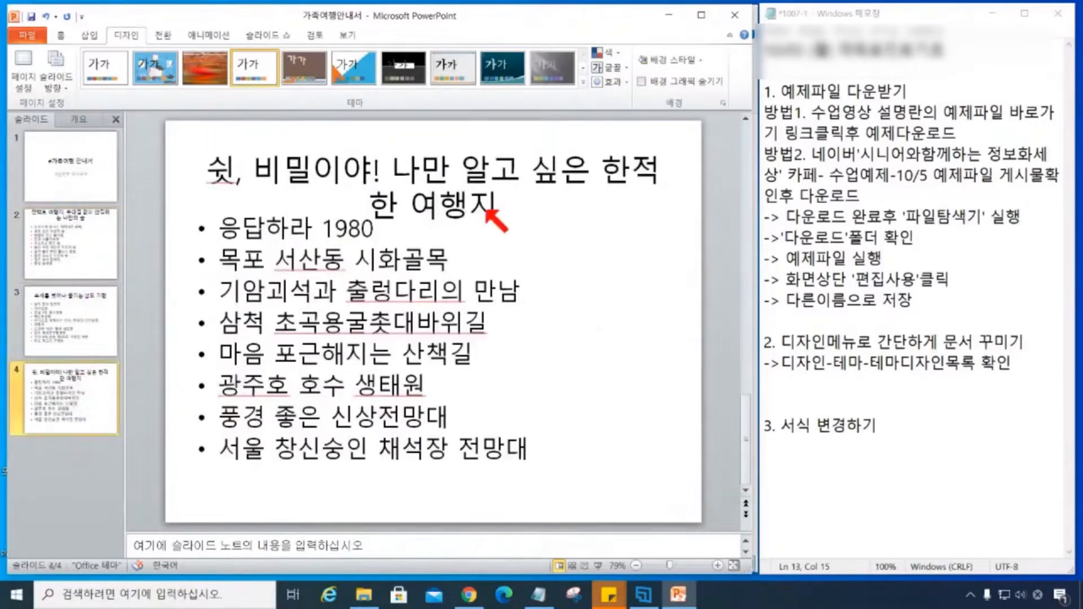